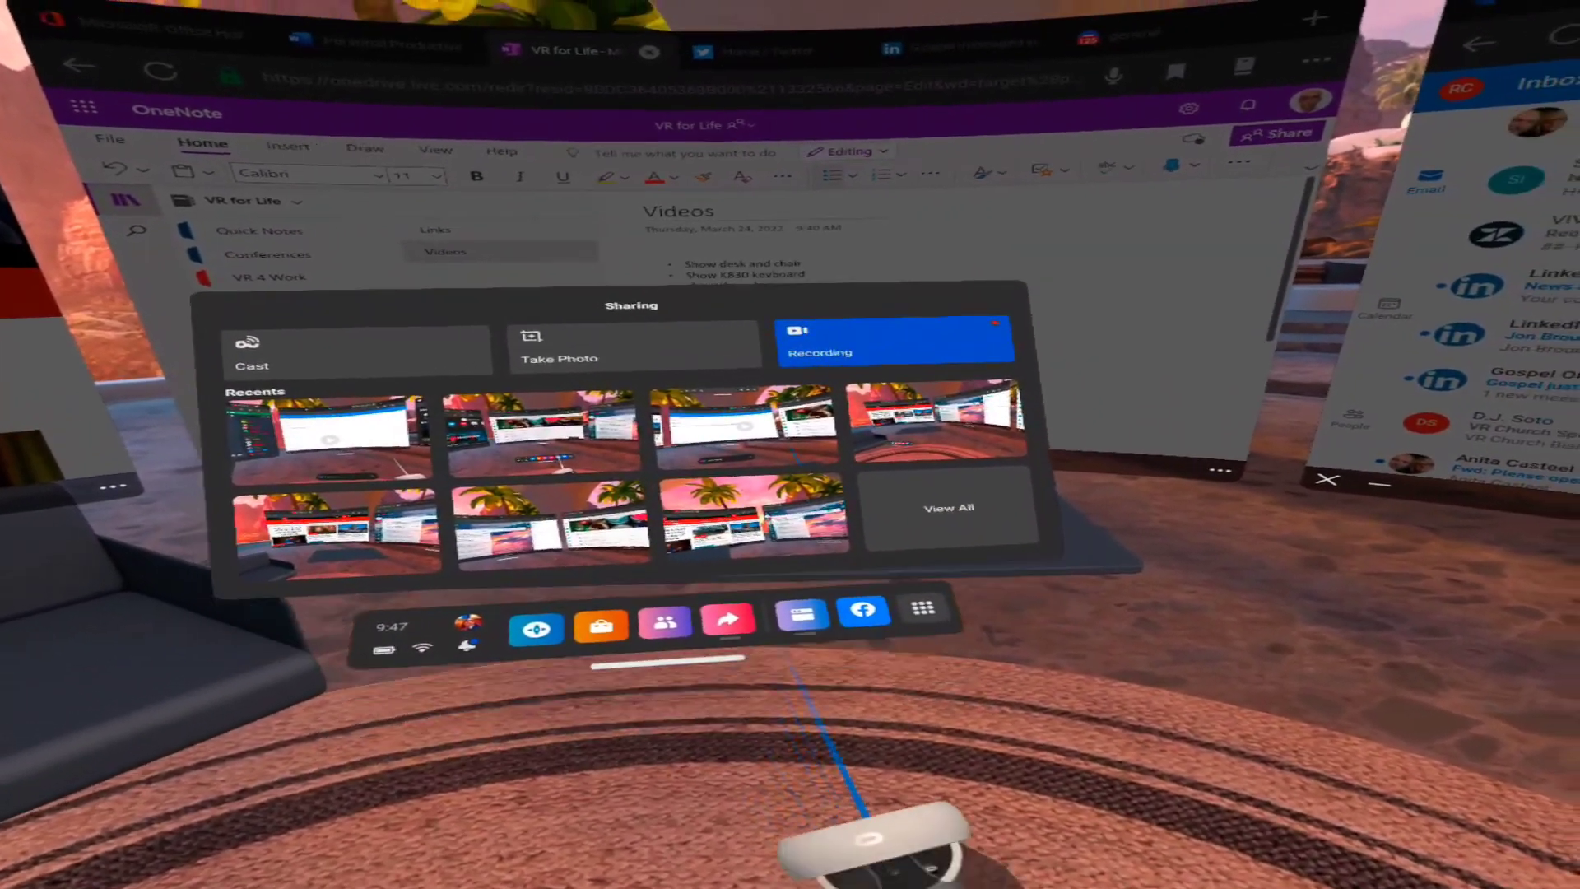
Close the Sharing panel to get back to the desk with its three browser windows.
click(902, 150)
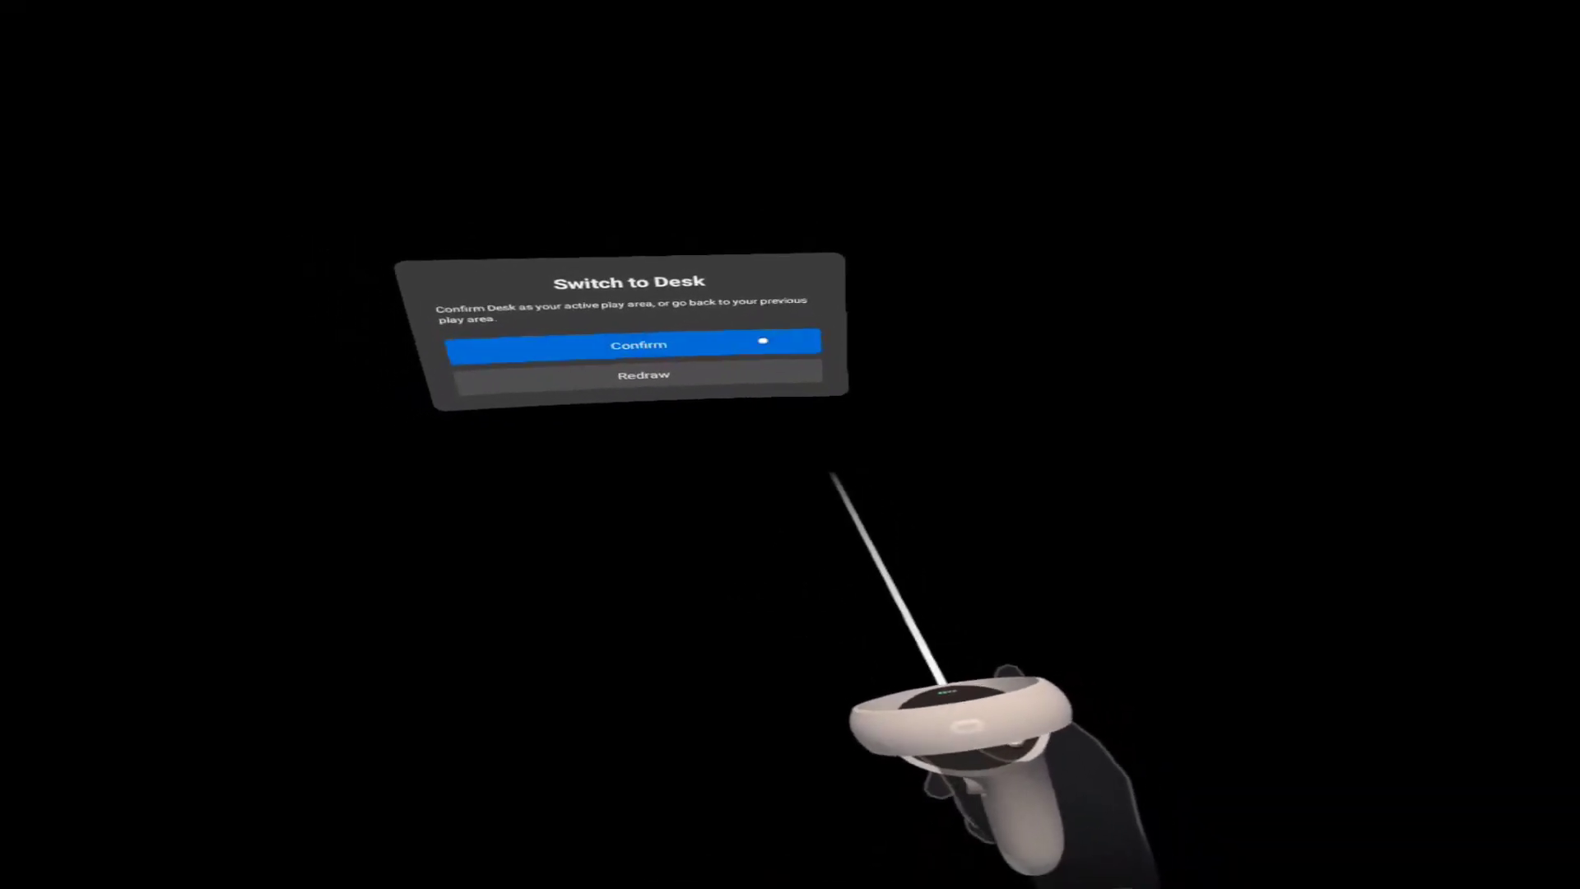
click(763, 340)
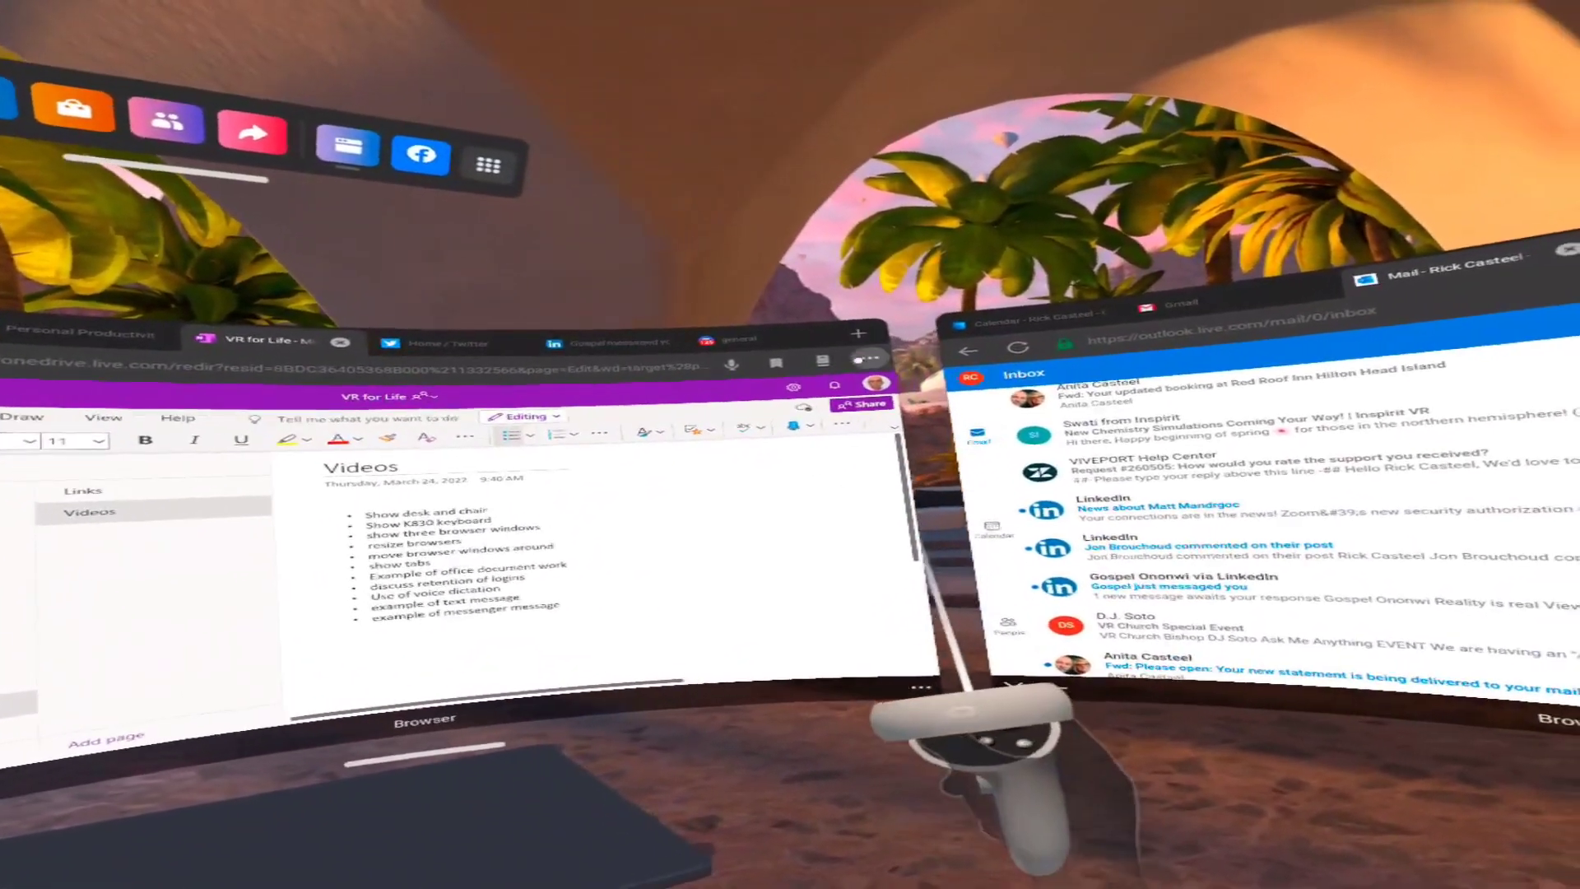
Raise the OneNote window's page zoom to 125% from the browser options menu.
click(864, 359)
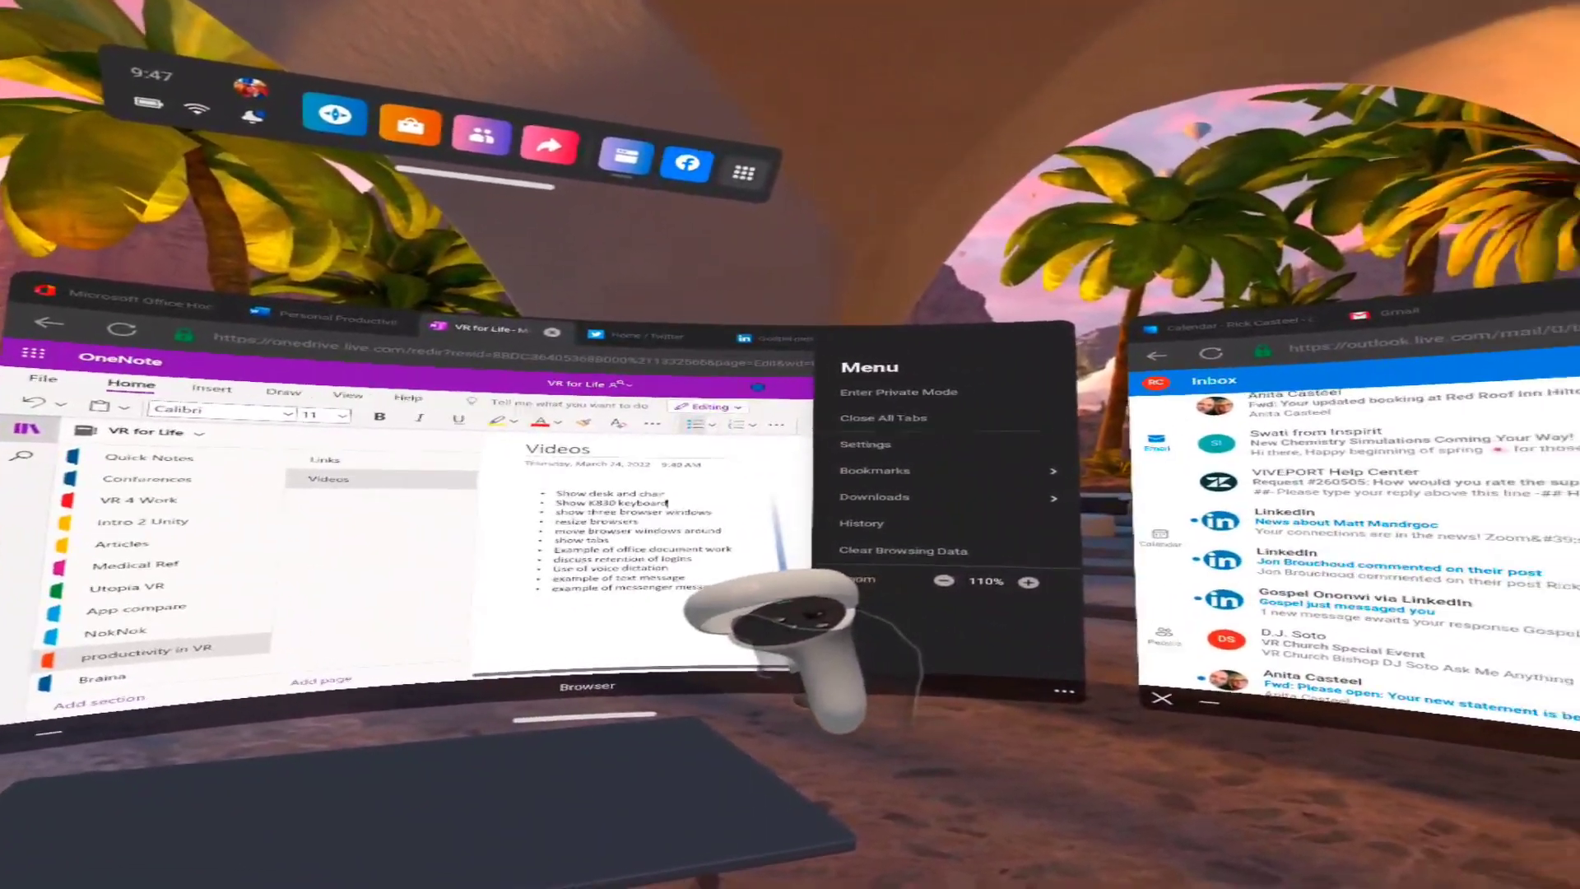
click(753, 456)
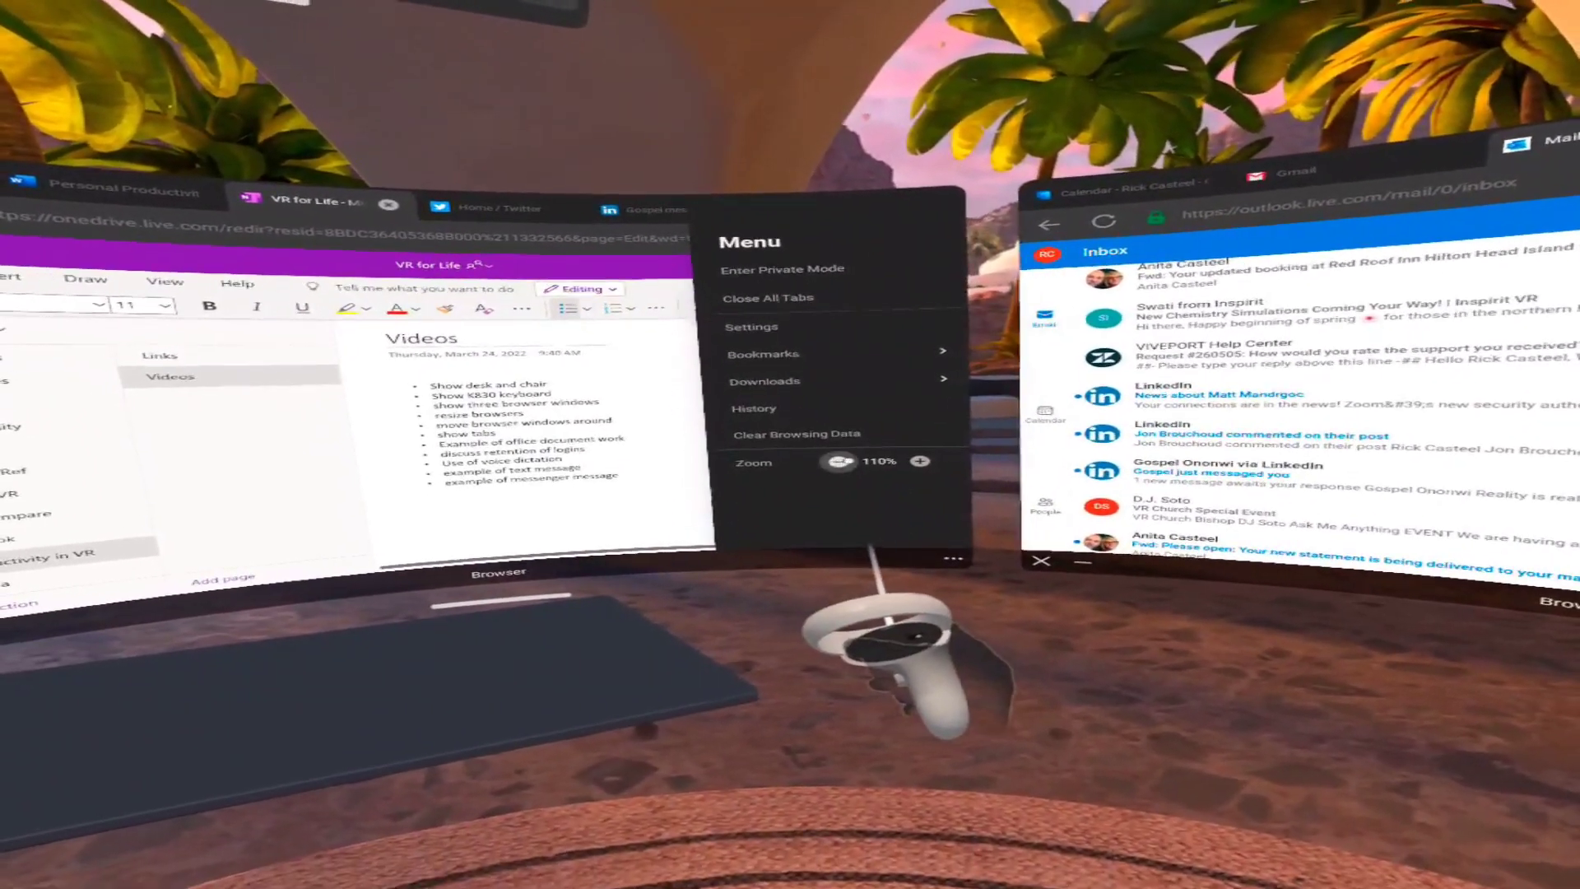
click(925, 459)
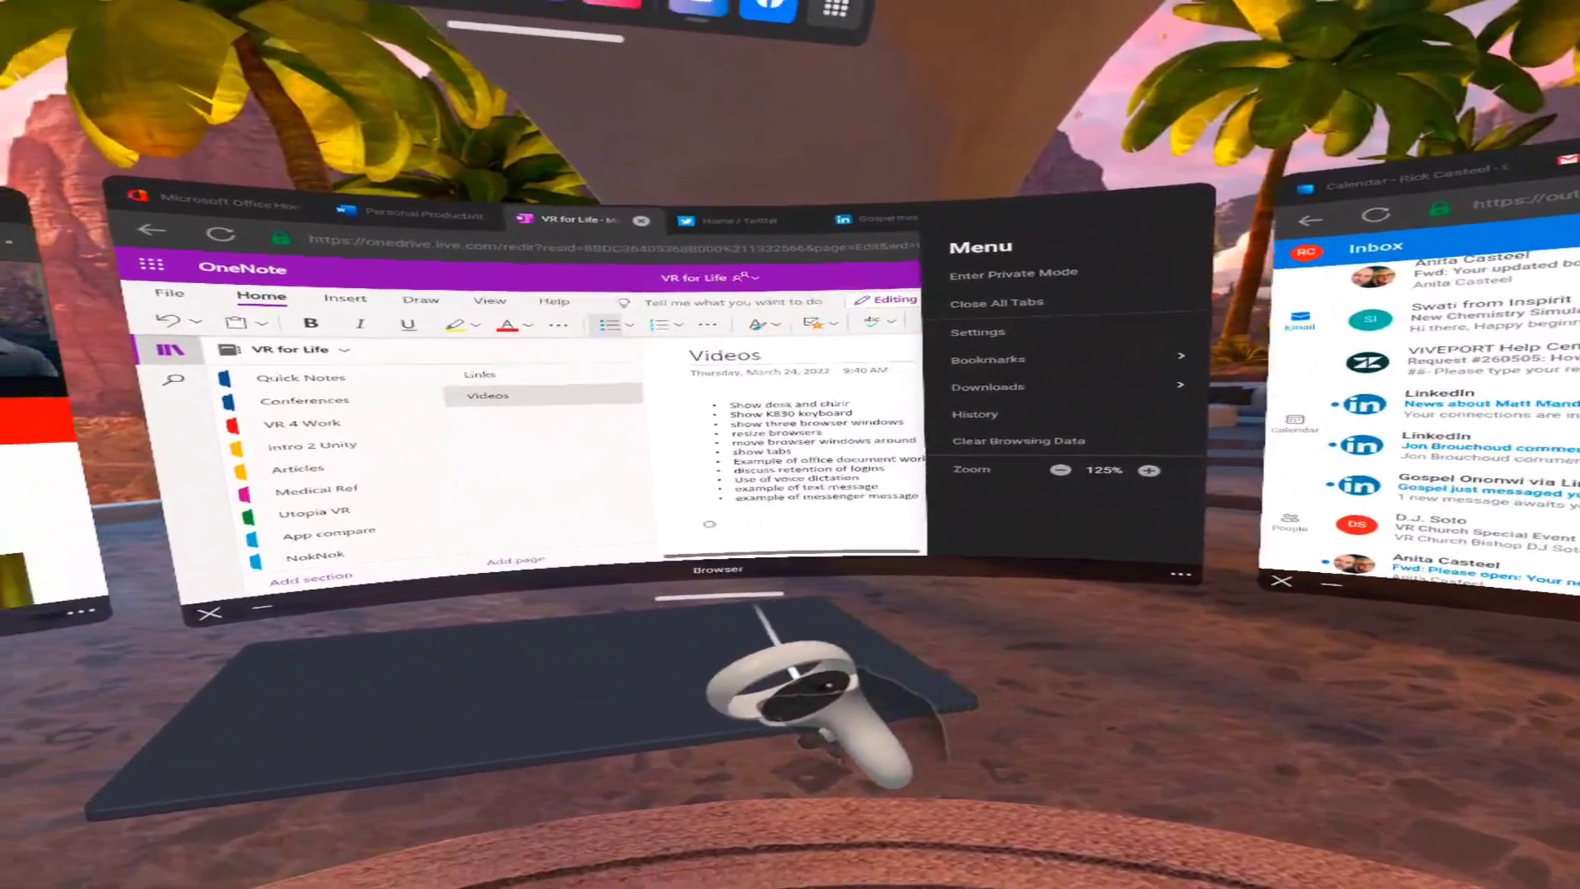
click(710, 524)
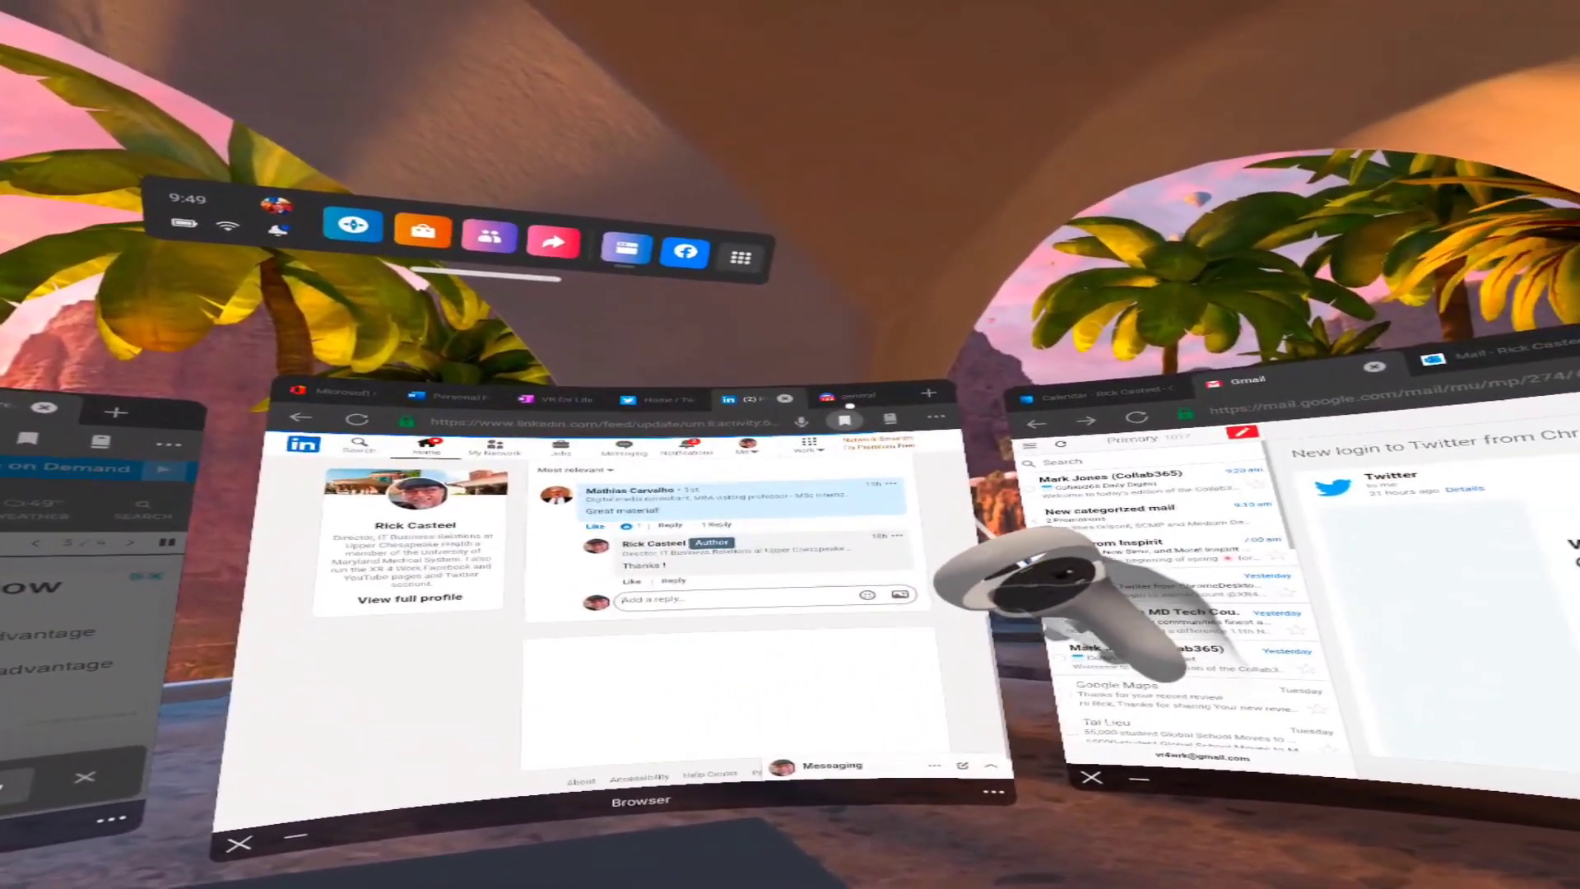
Switch to the Discord tab and dismiss the news site's location request and popup.
click(850, 401)
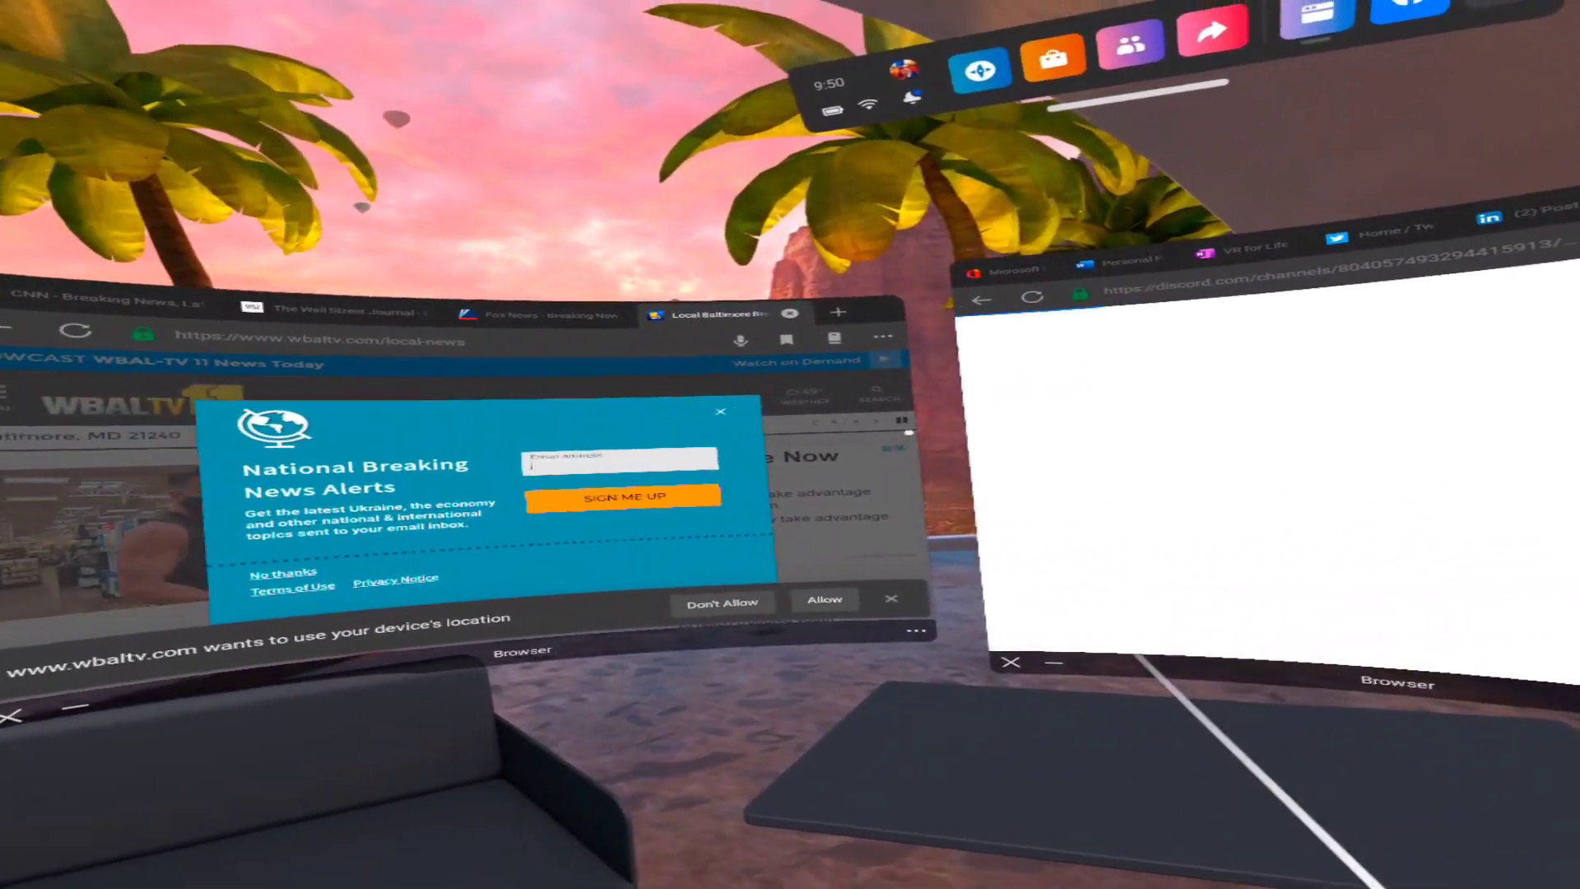
click(890, 598)
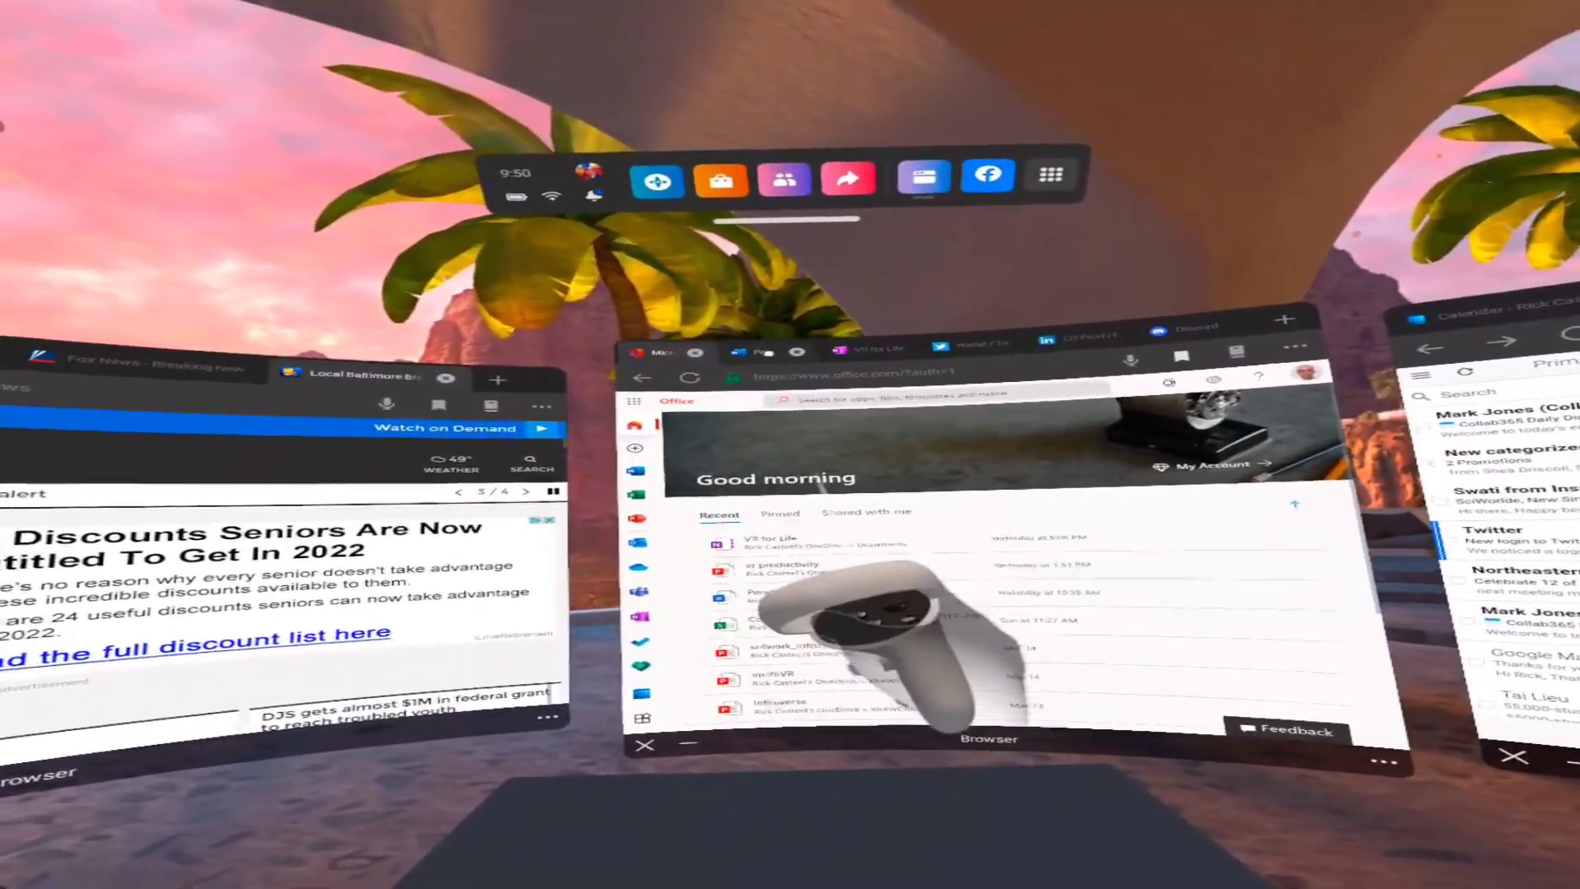
Open 'Personal Productivity in VR v2' from Recent, then return to the VR for Life notebook.
click(833, 485)
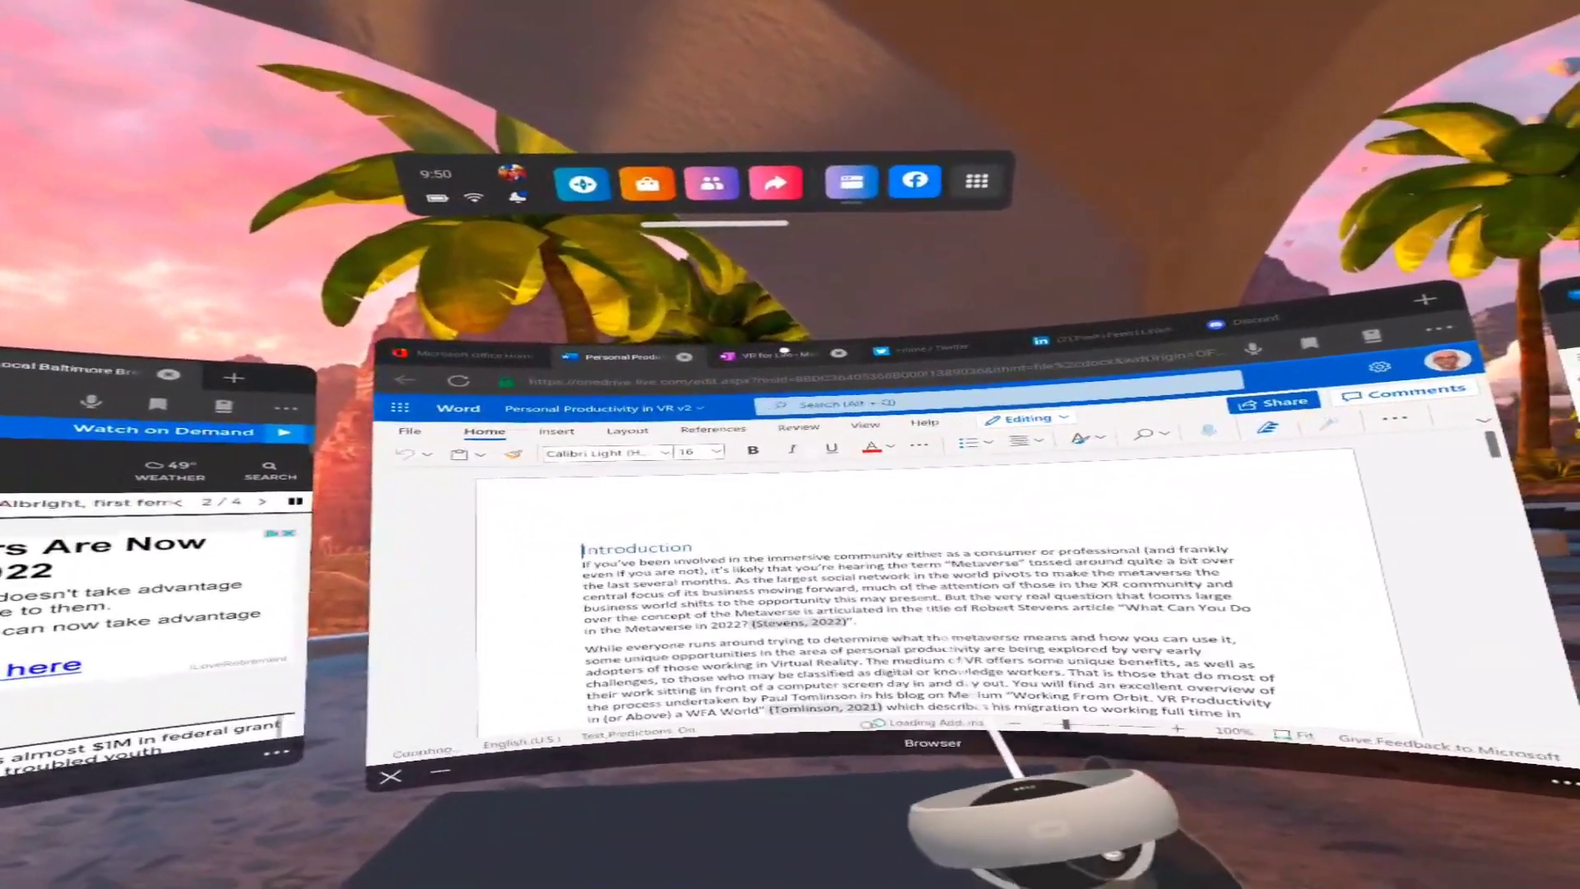
click(856, 217)
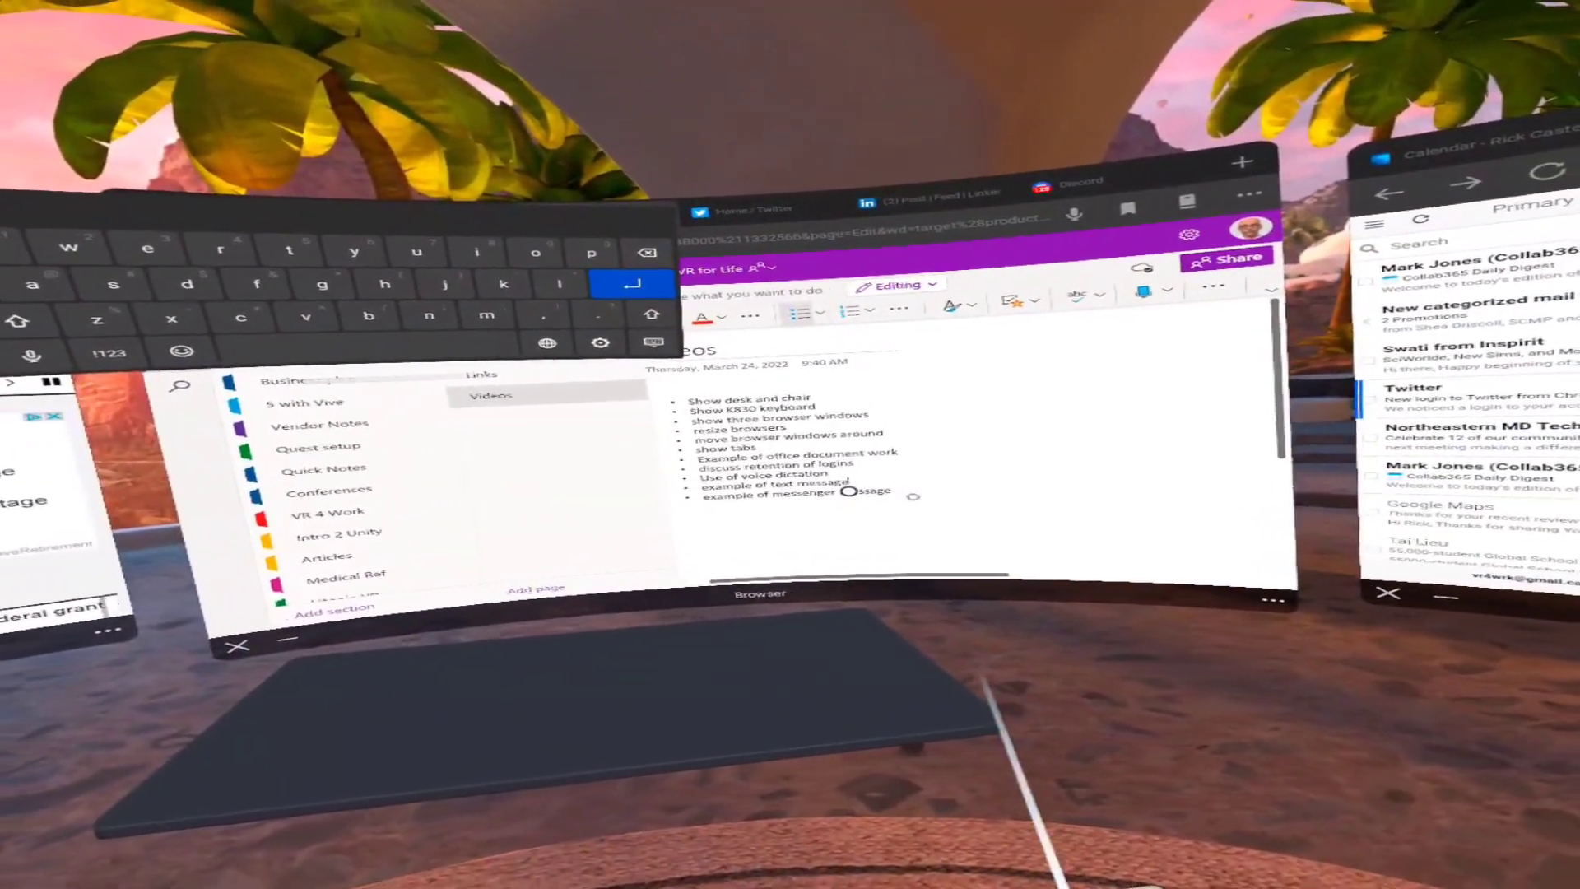
Dictate a new bullet about voice dictation under the Videos list, then return to the Word document.
key(Return)
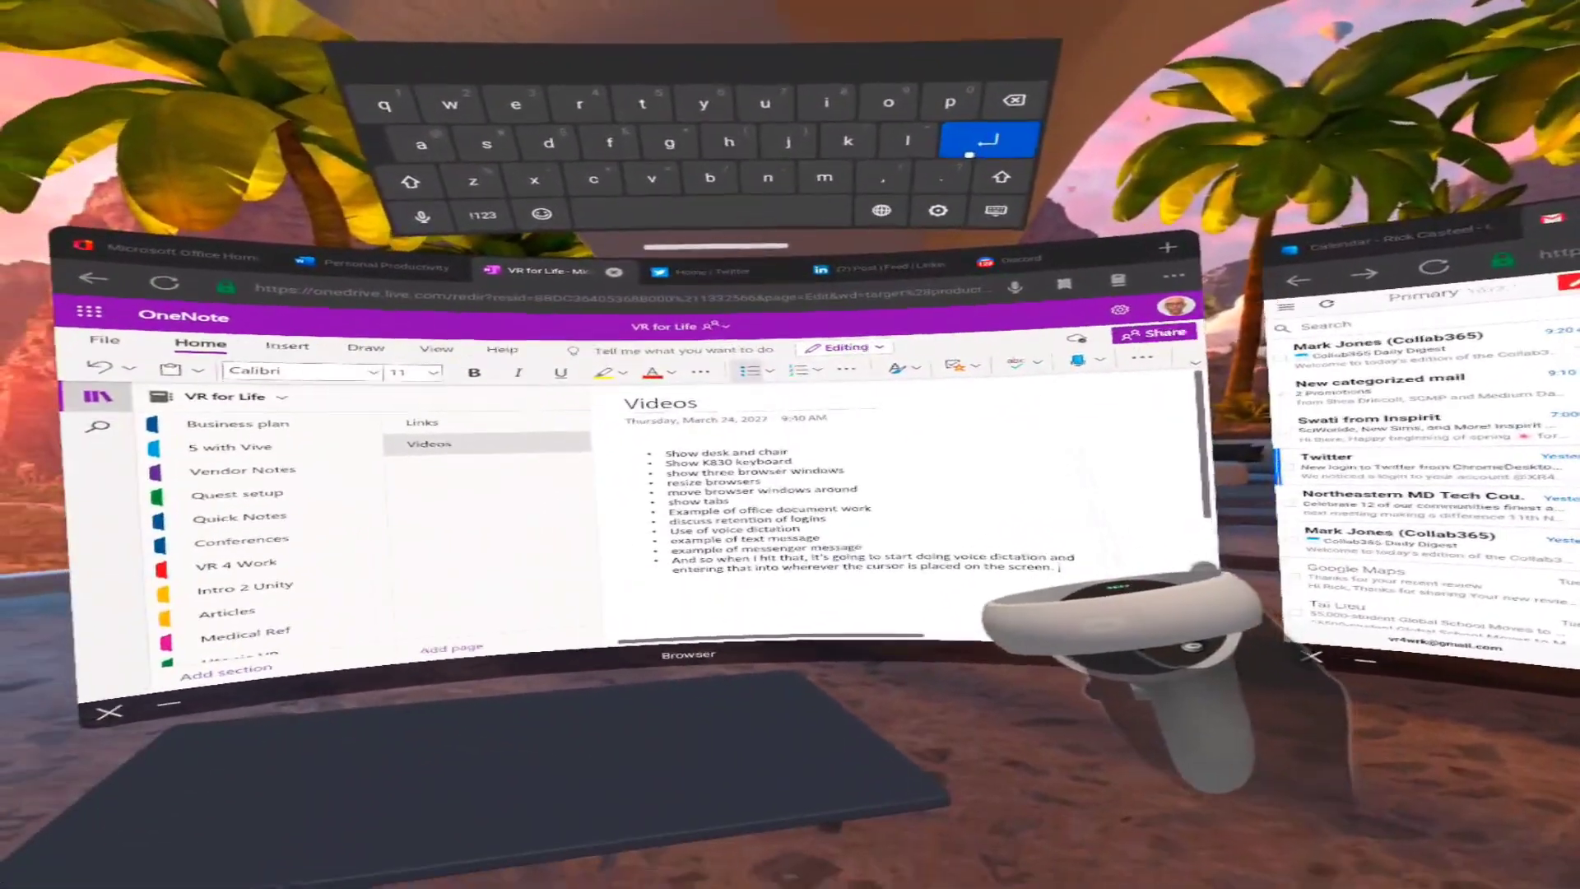
click(969, 153)
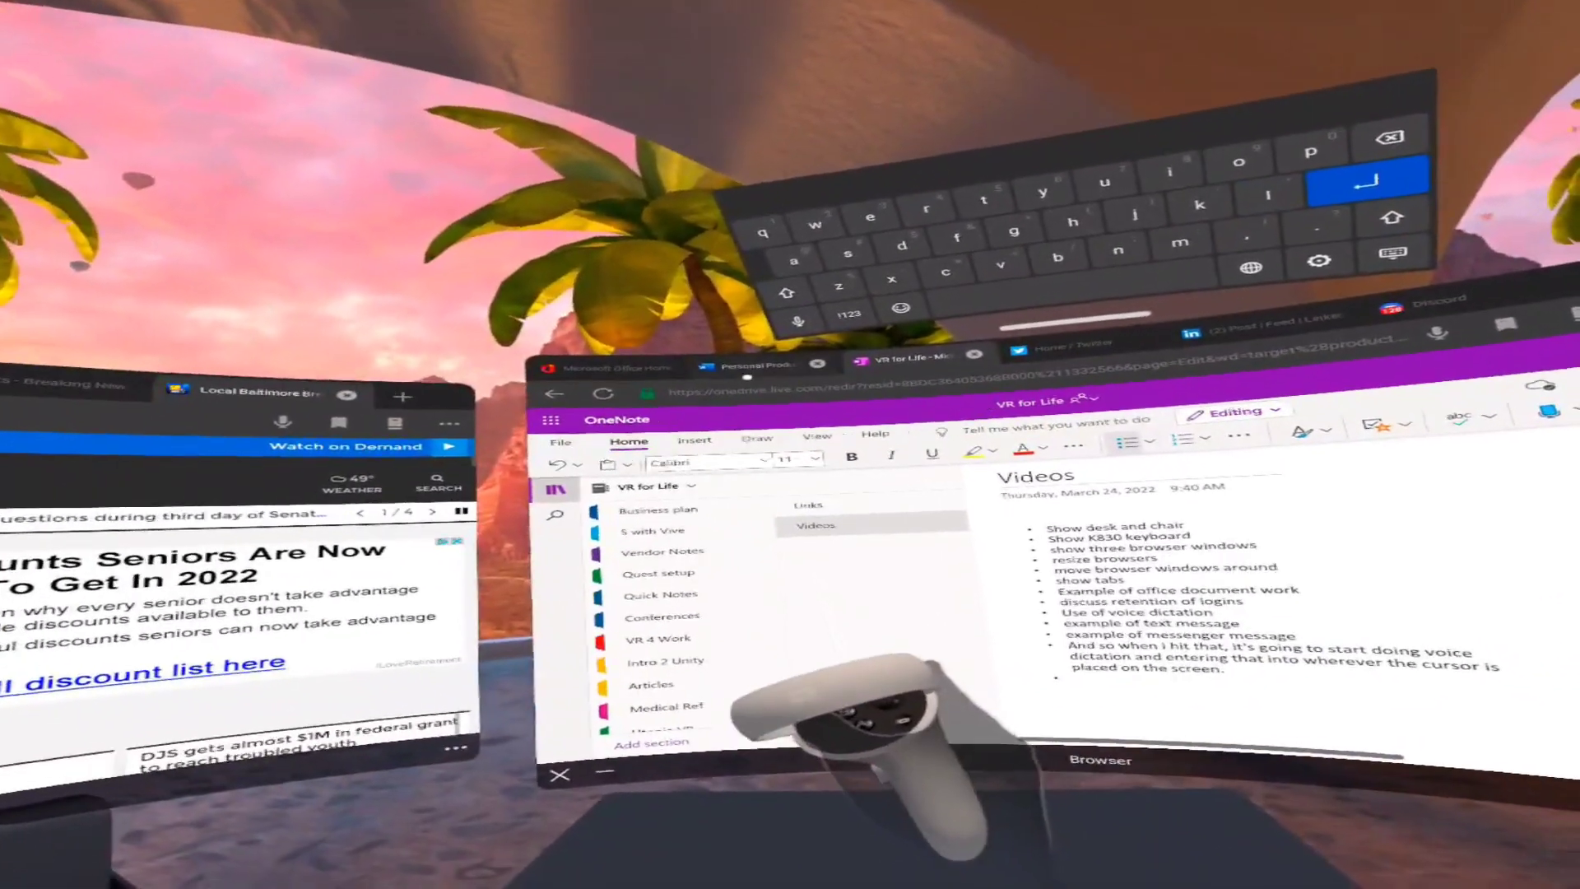
click(716, 356)
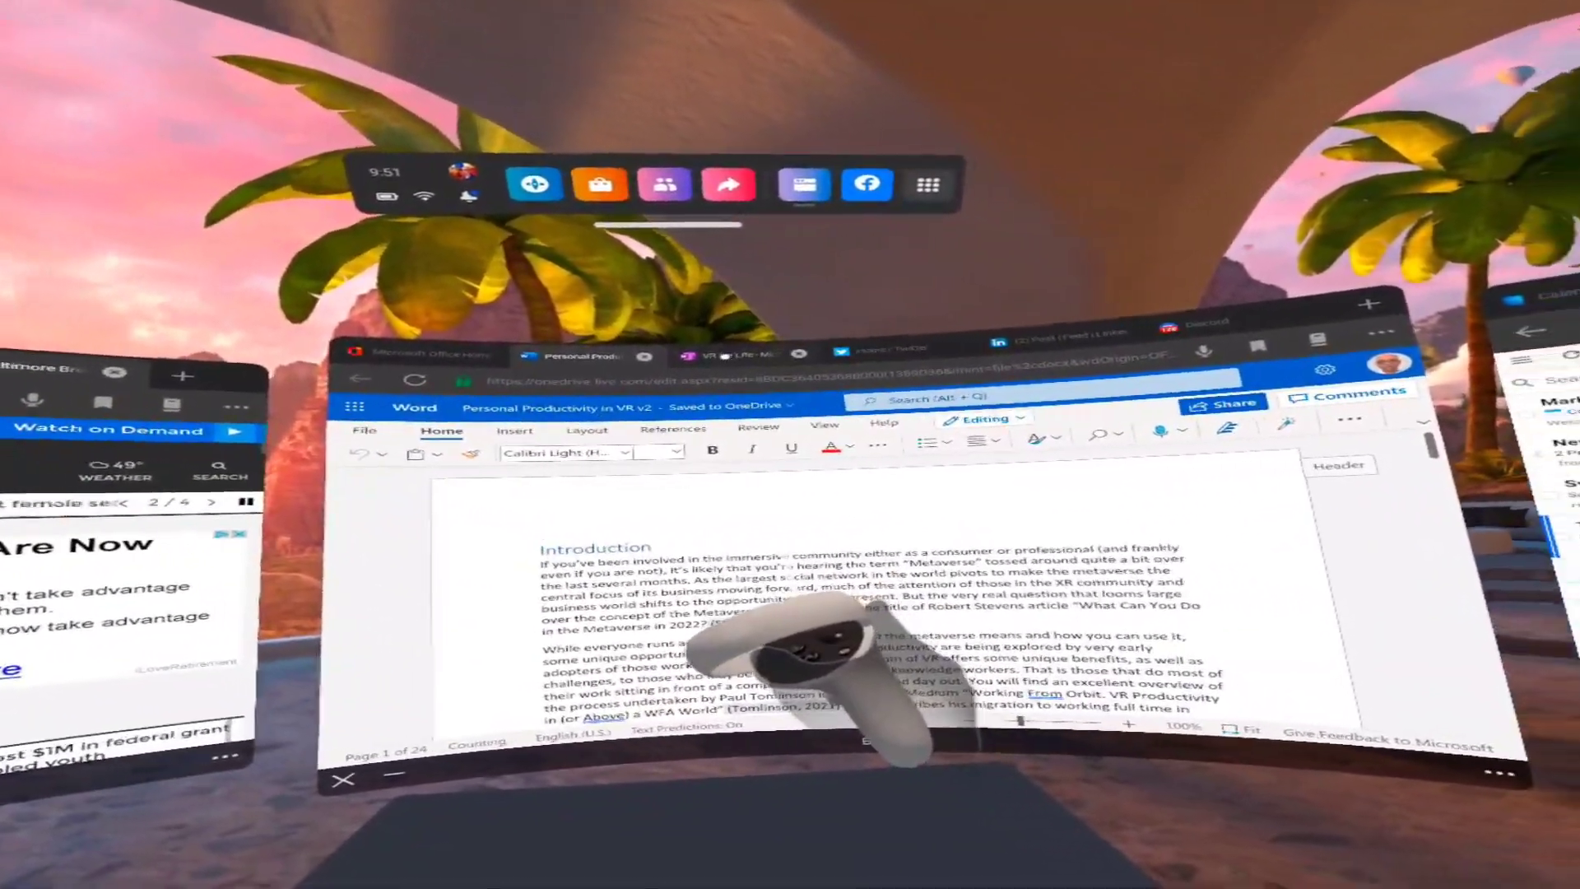
Switch back to the VR for Life notebook's Videos page.
click(687, 348)
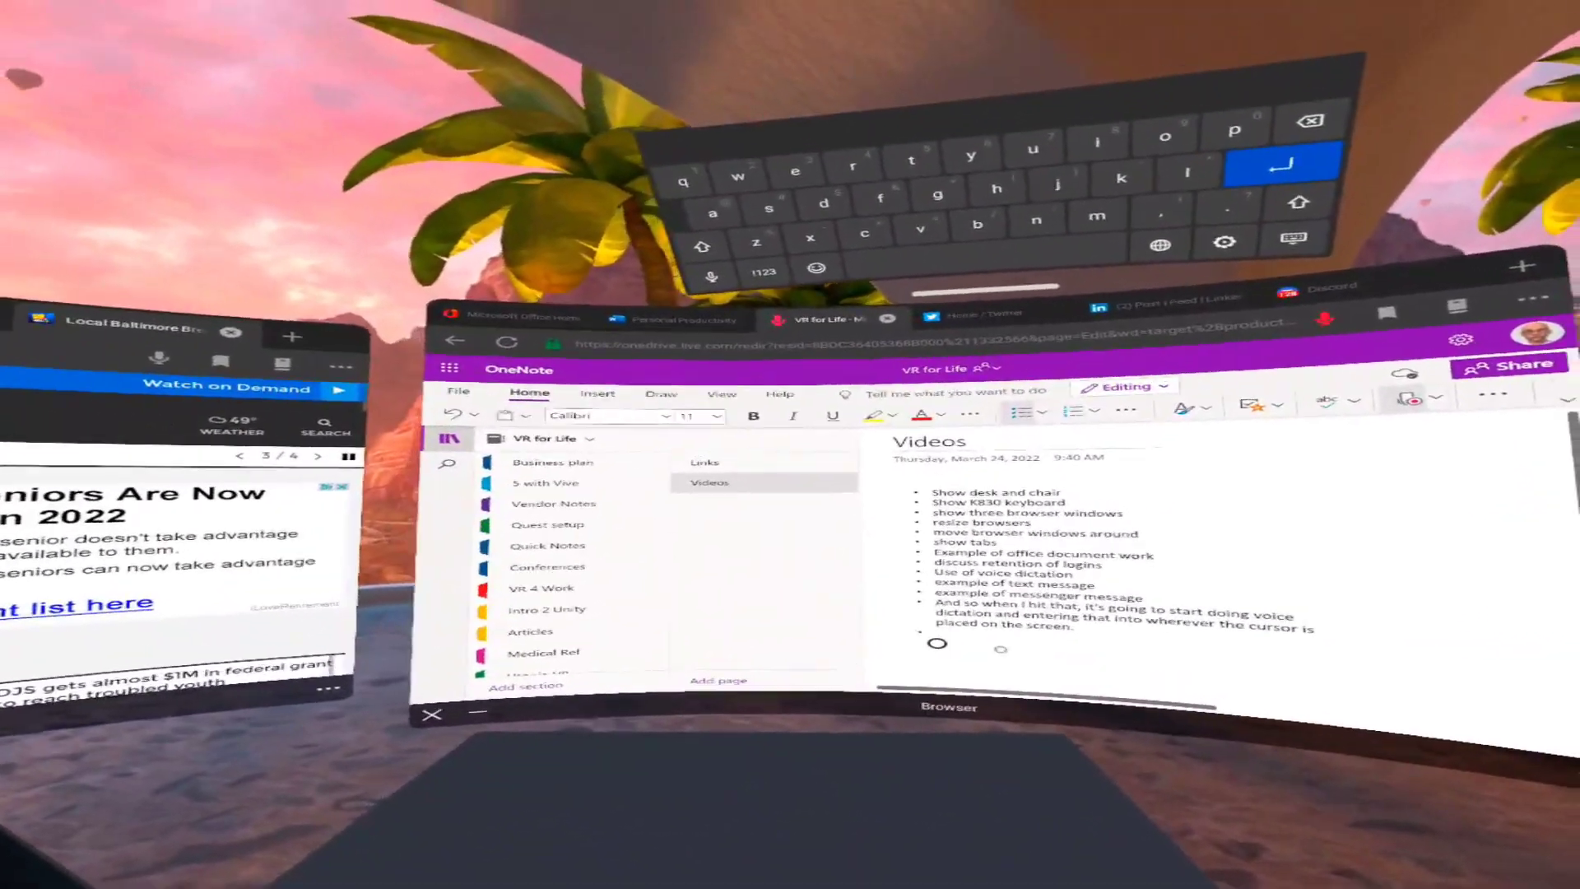
Turn on dictation, then show the headset notifications and check the source filter, leaving 'All'.
click(1436, 399)
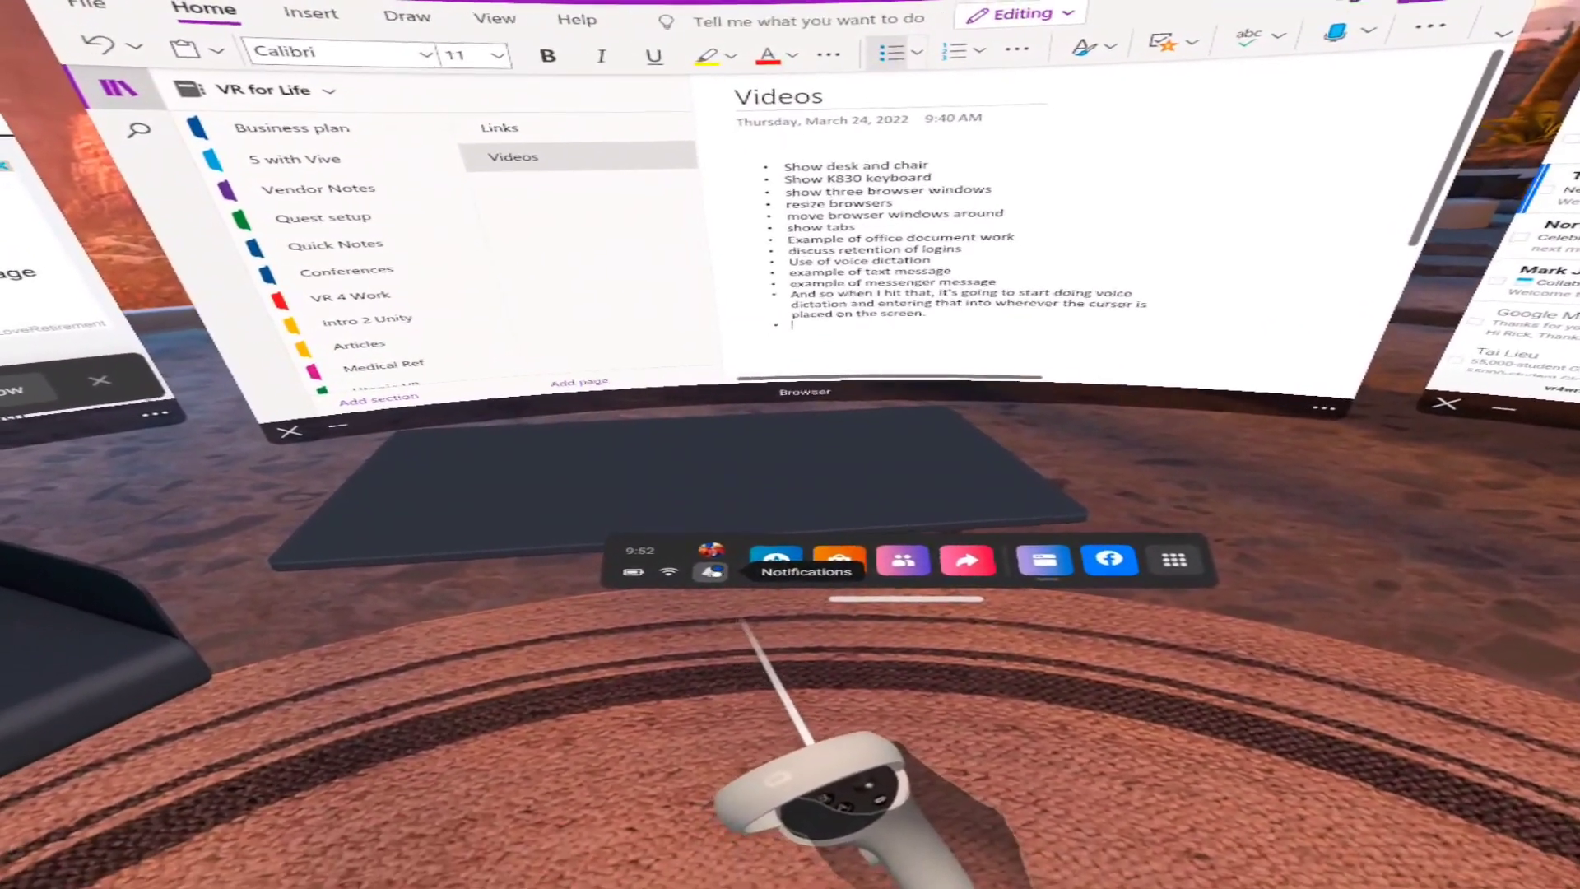
click(711, 571)
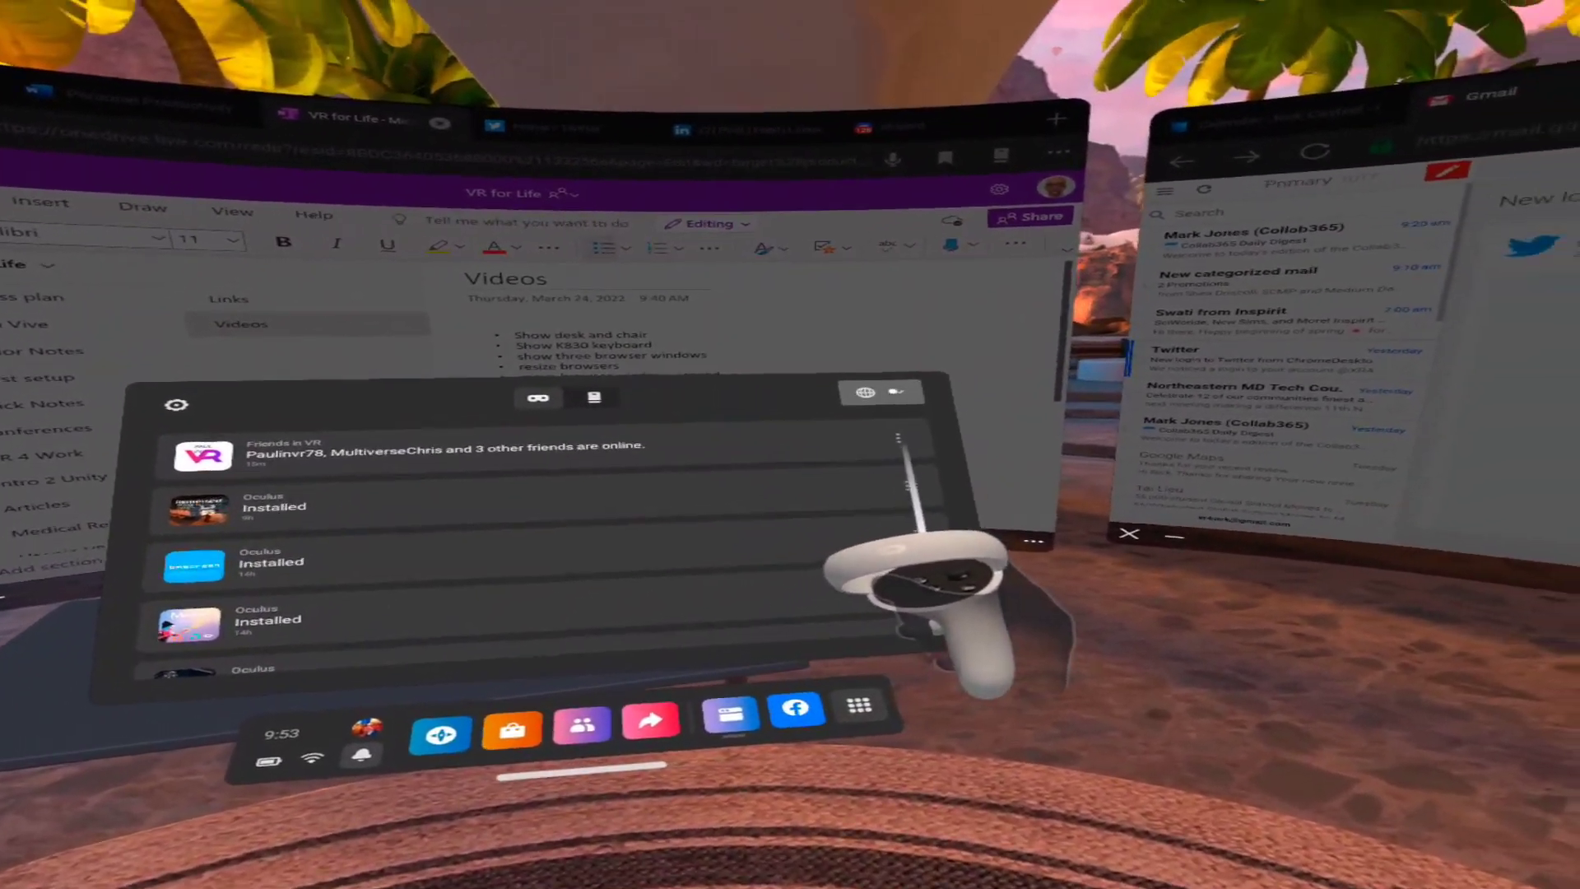
click(1033, 357)
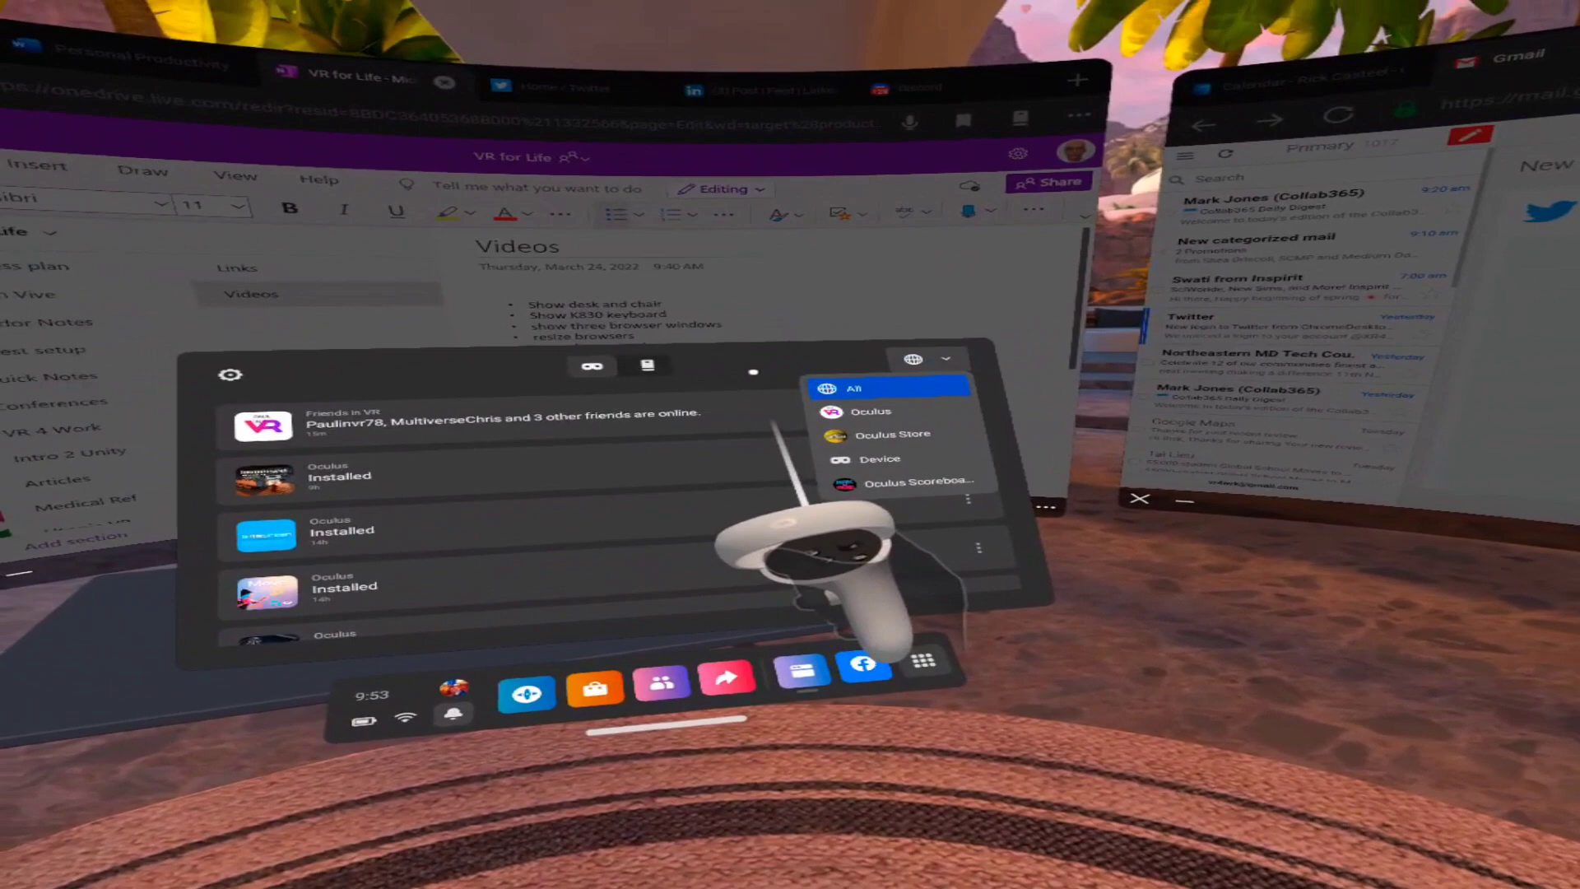
click(753, 372)
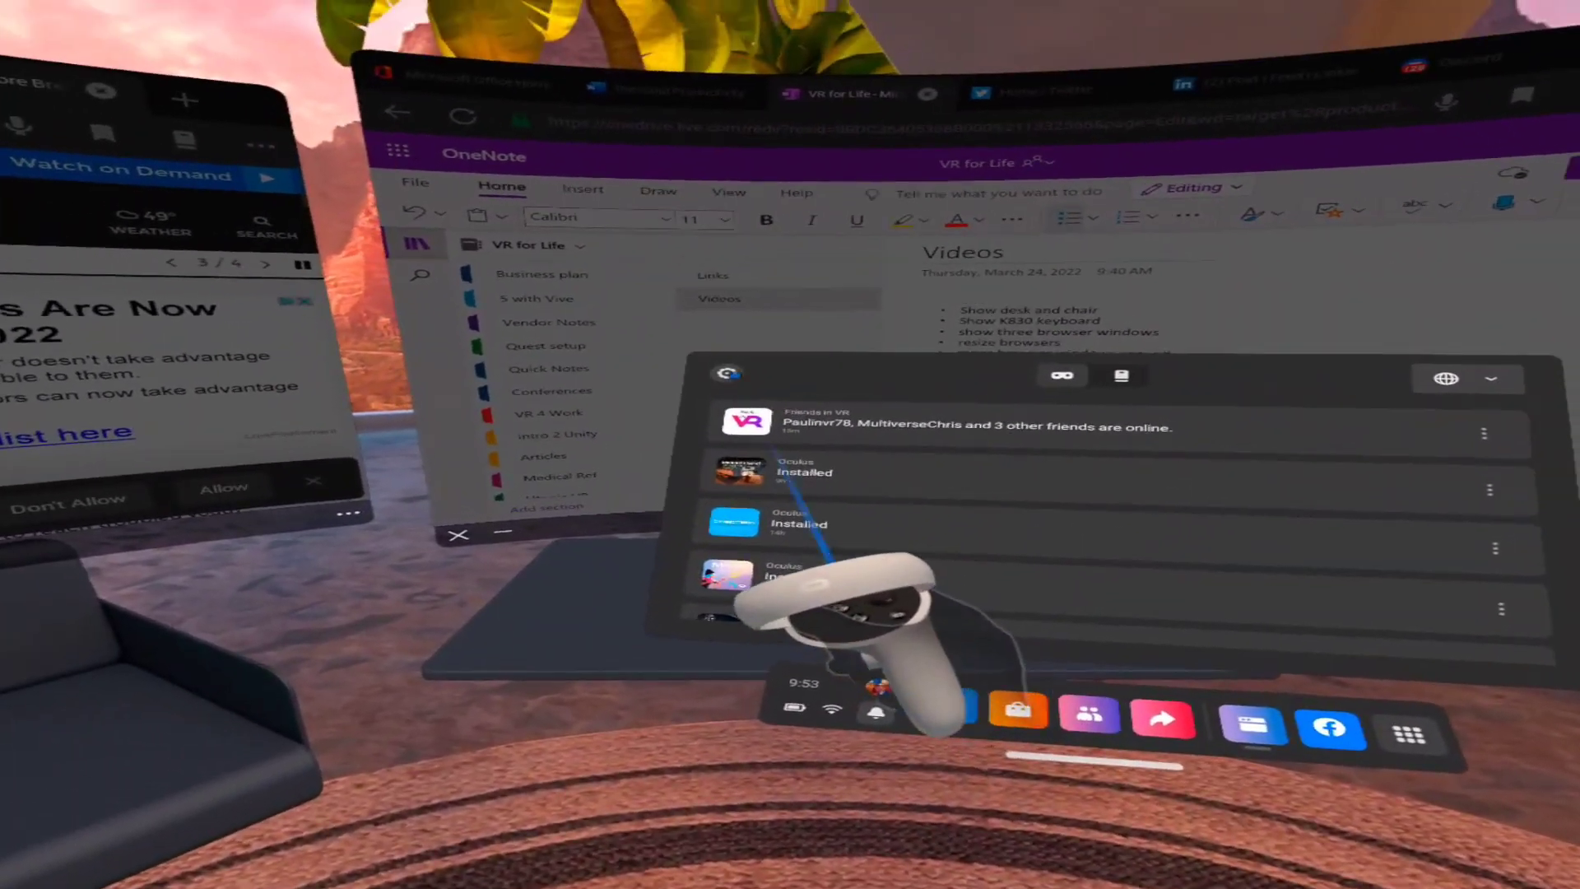
click(663, 303)
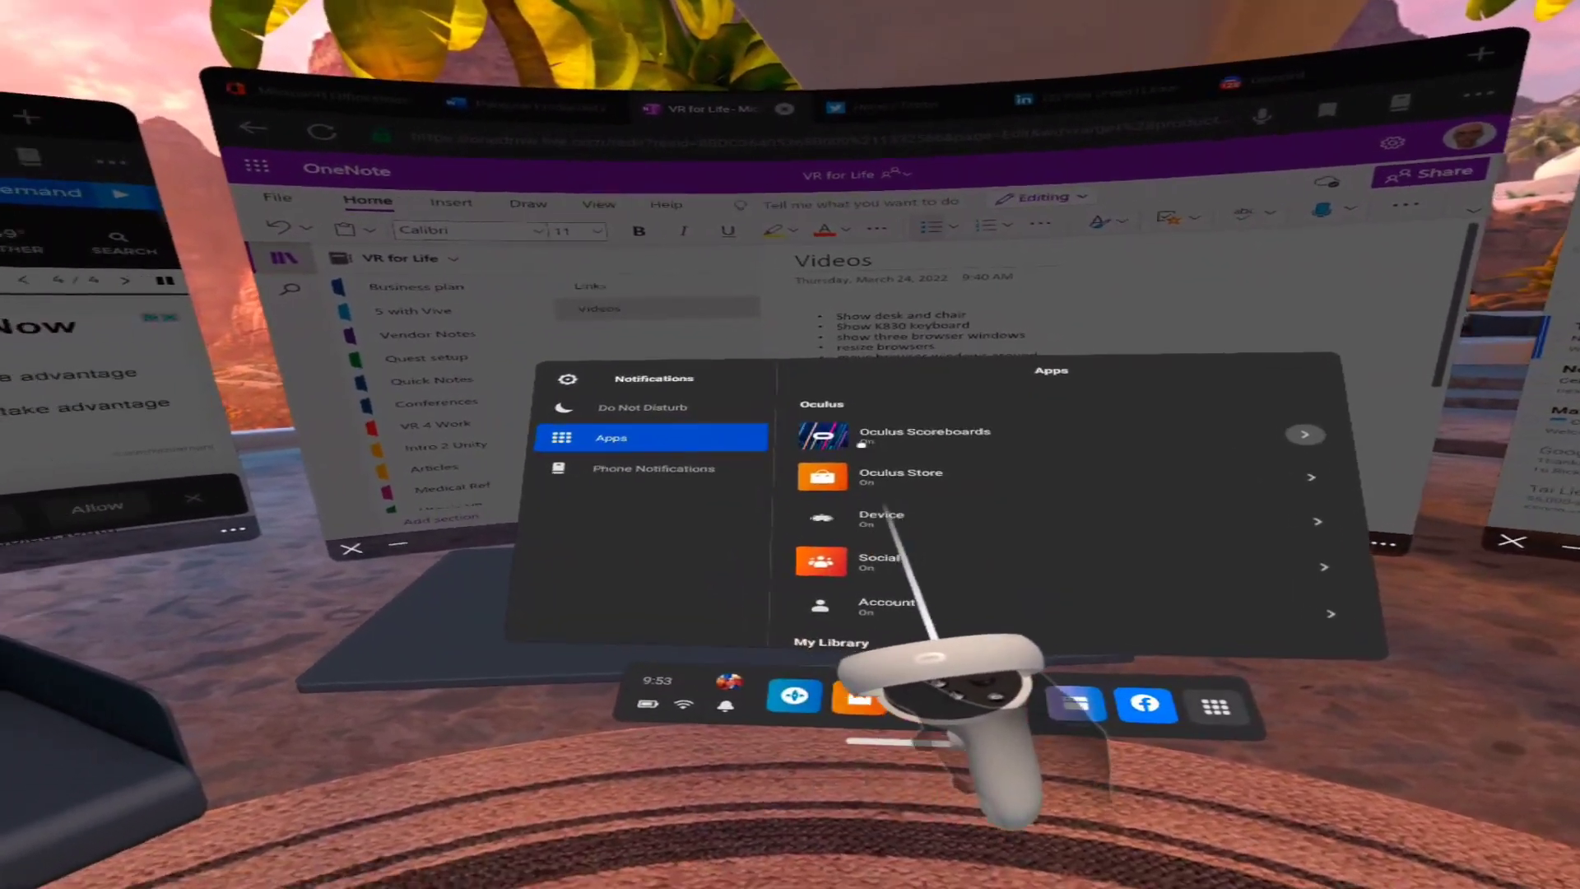
click(696, 395)
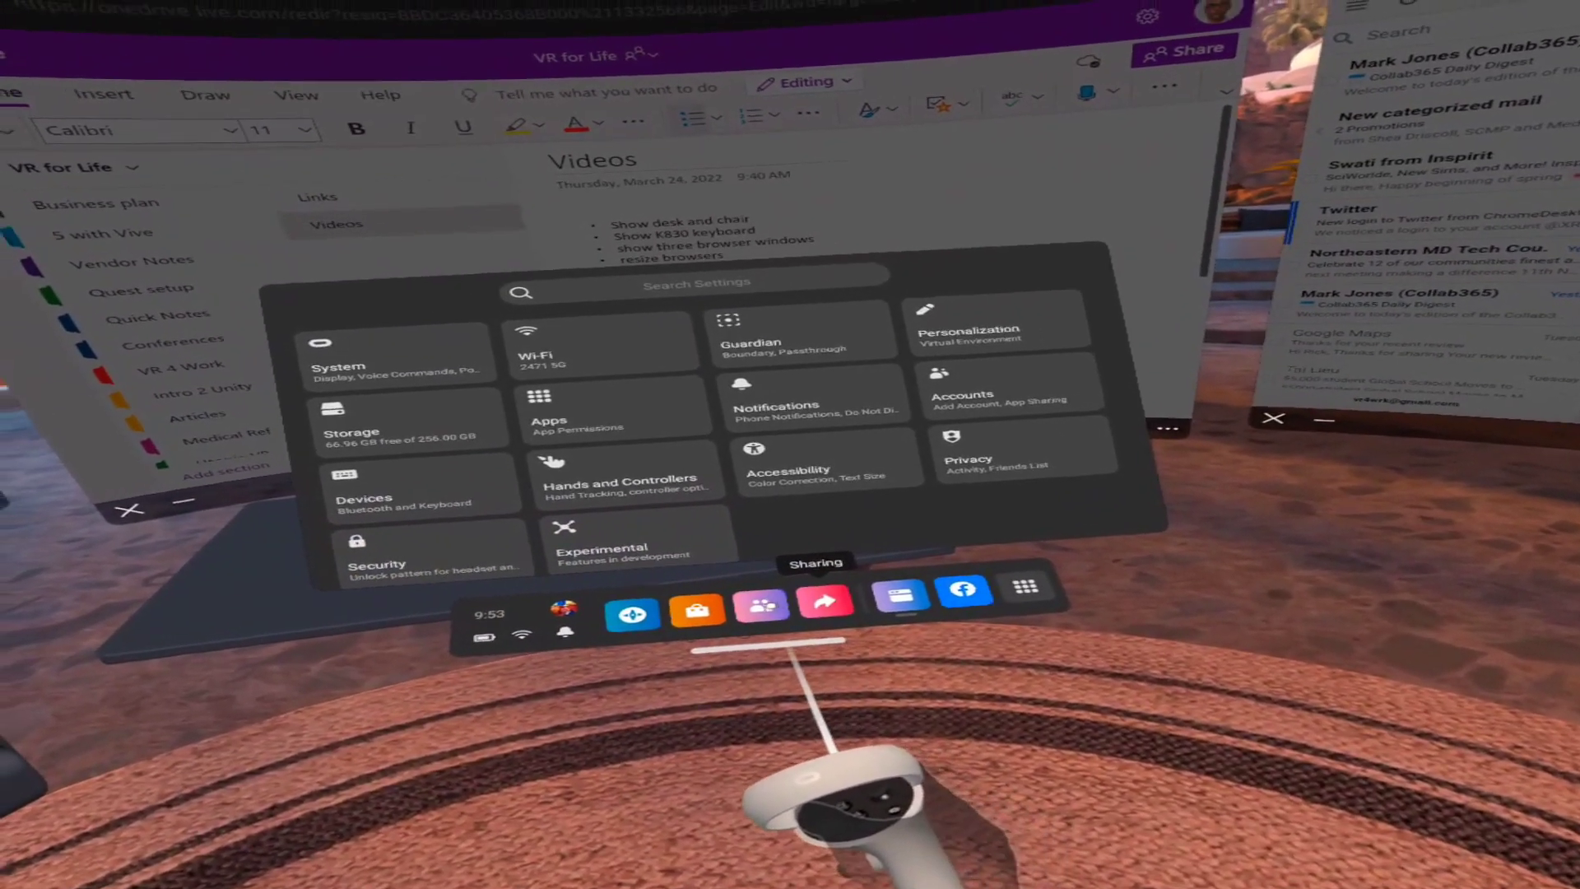
click(755, 591)
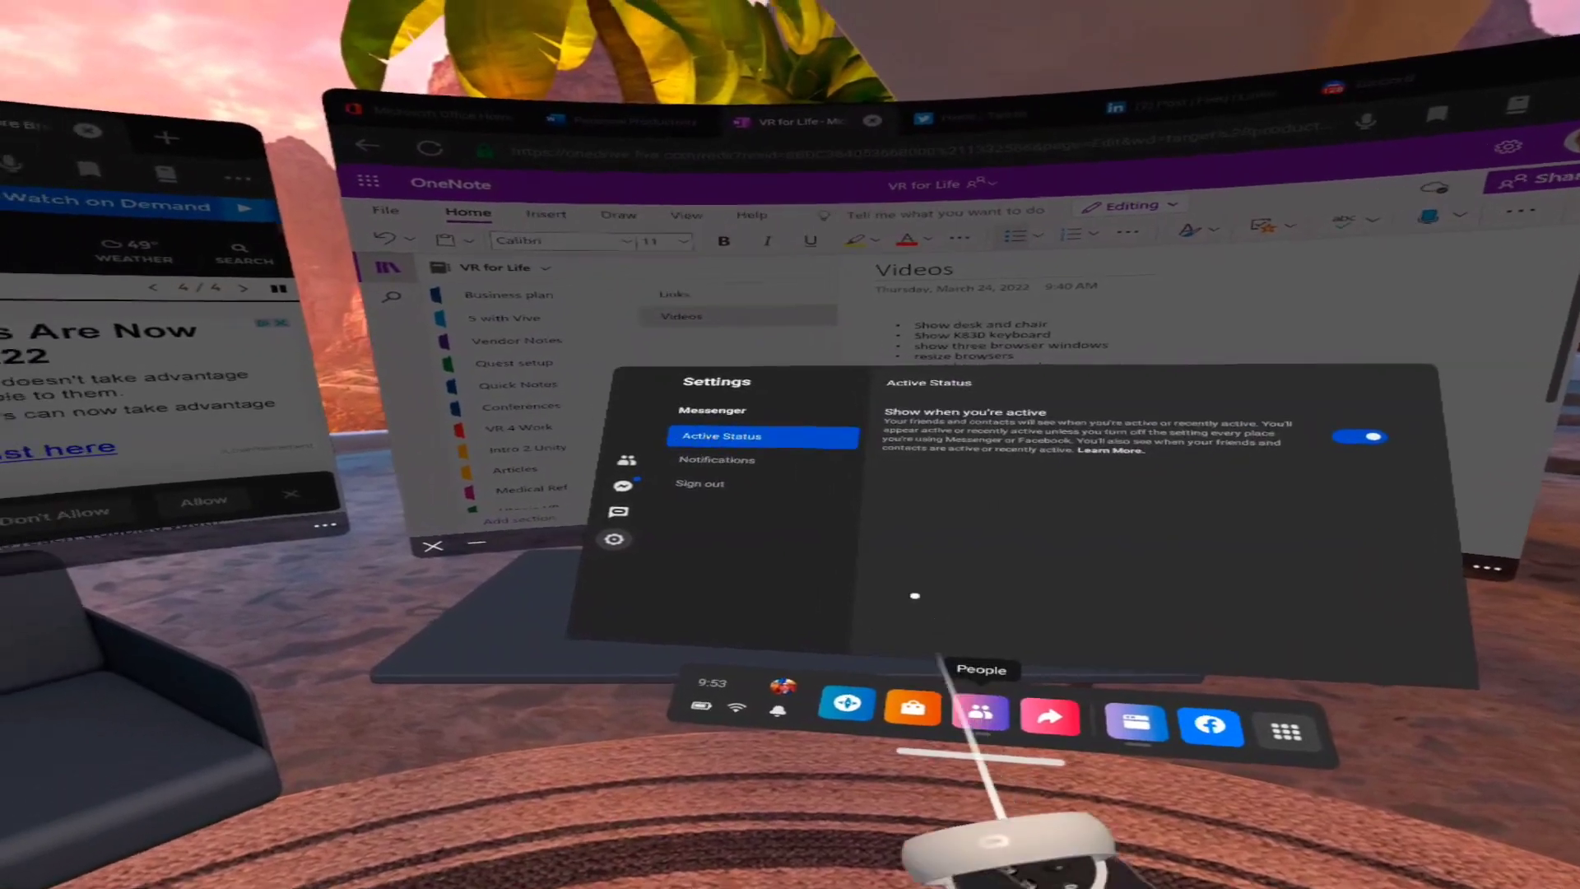
click(748, 478)
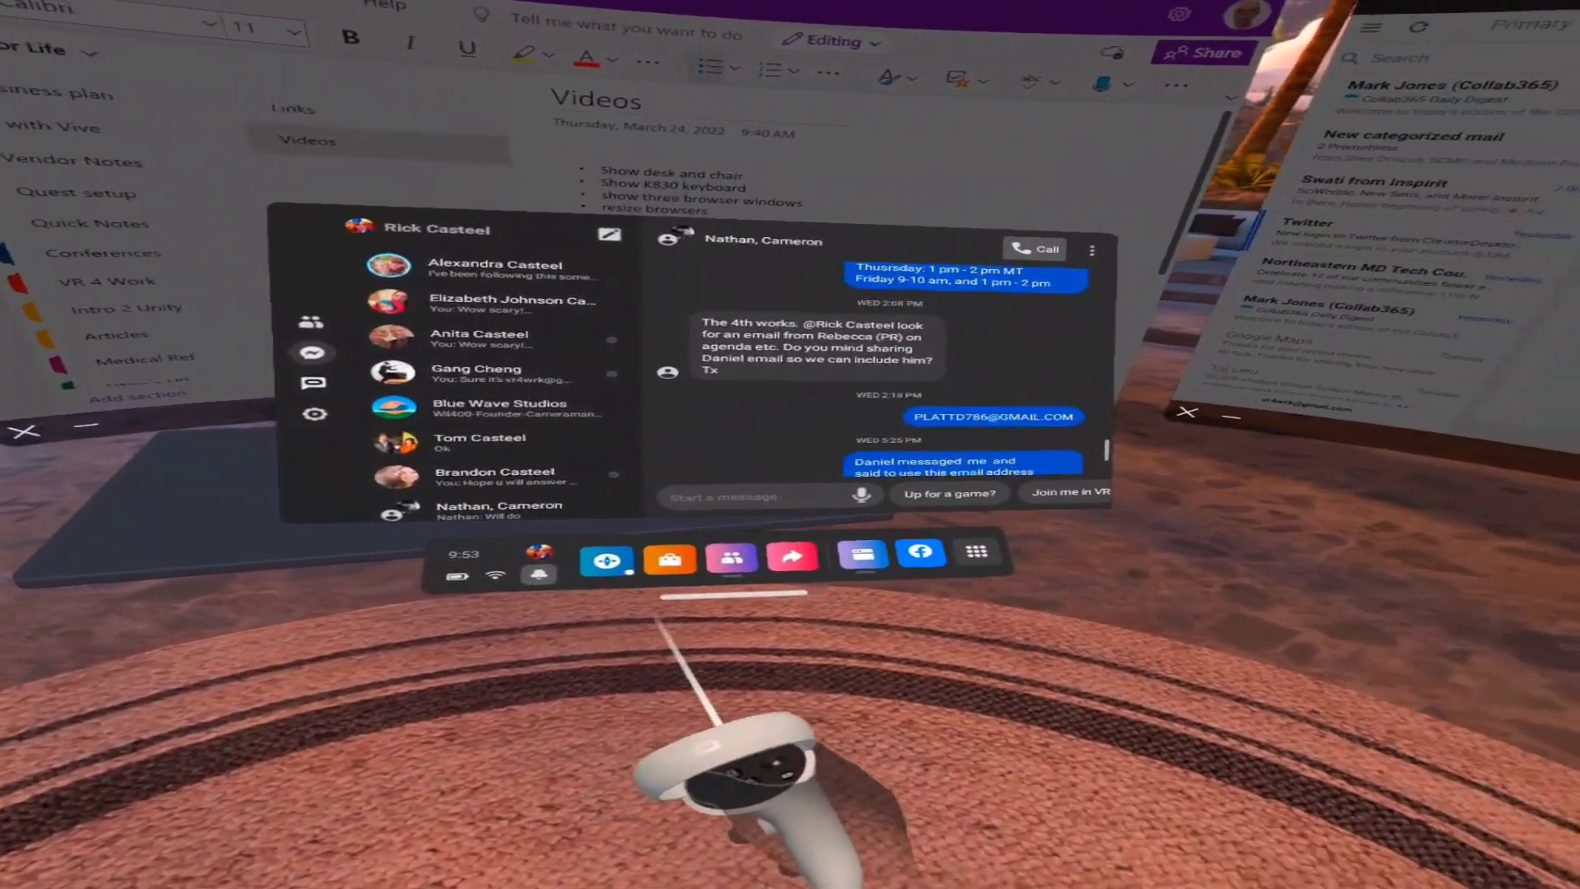
click(669, 613)
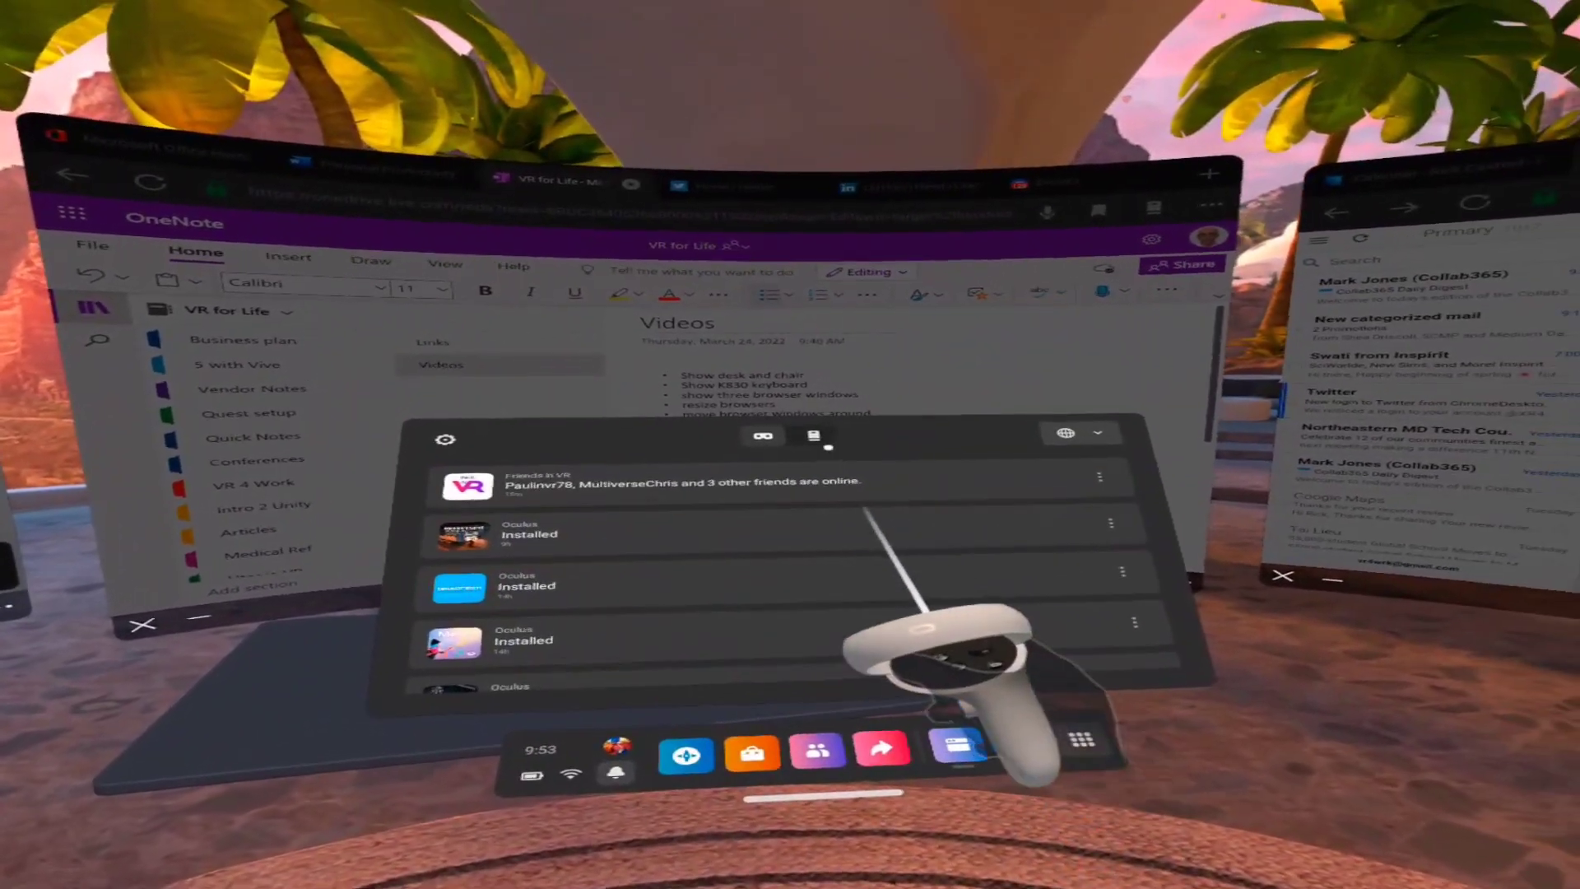
Show phone notifications, then start a new Outlook email to the recipient's text-message address.
click(875, 286)
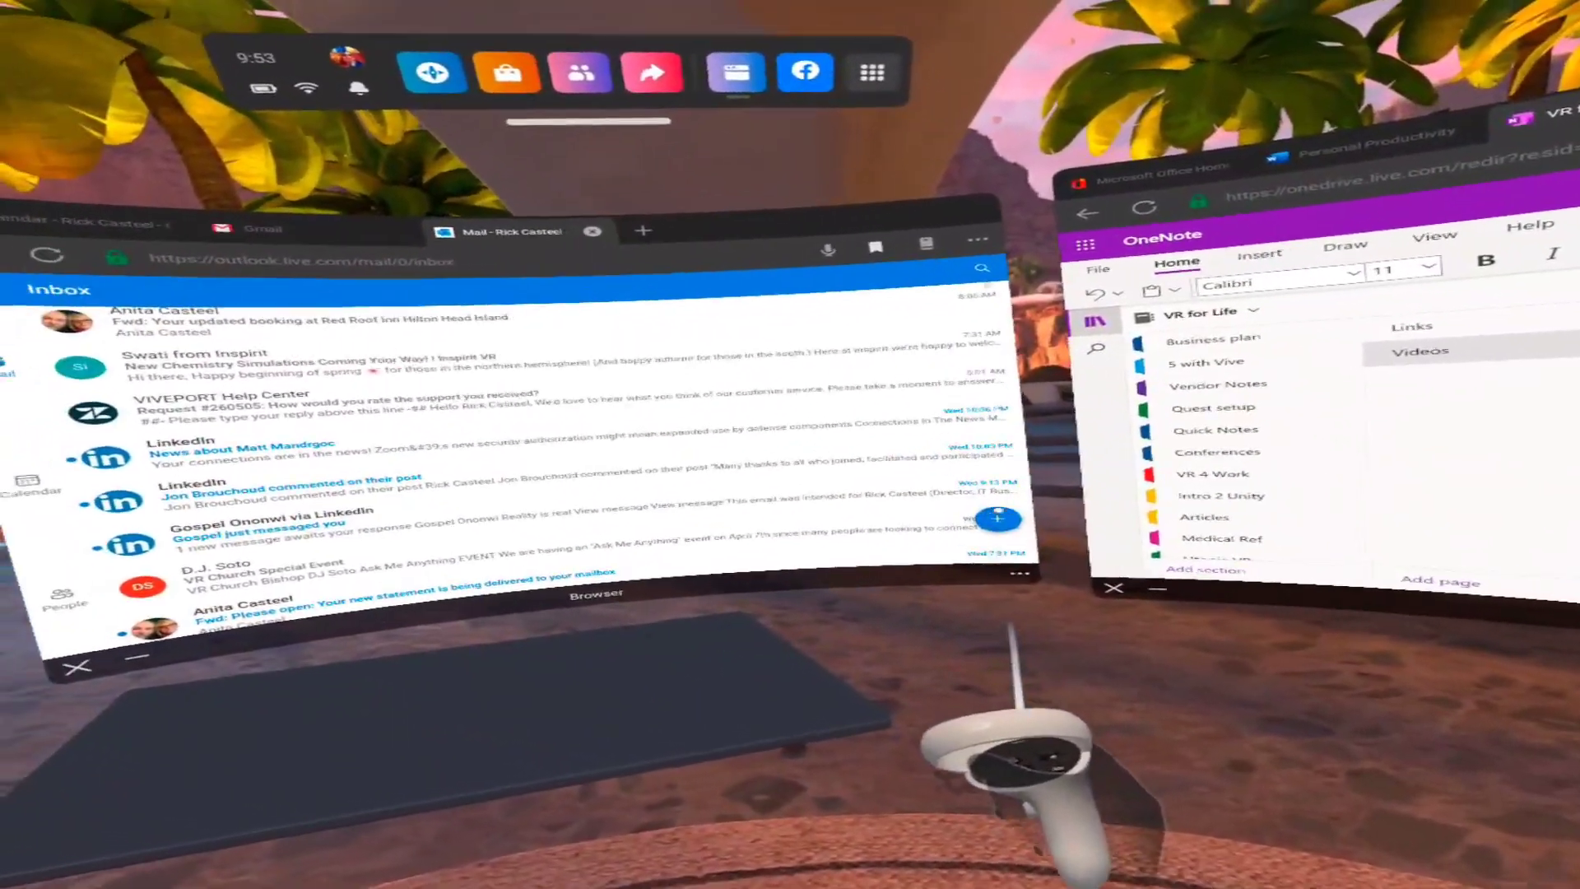
click(998, 522)
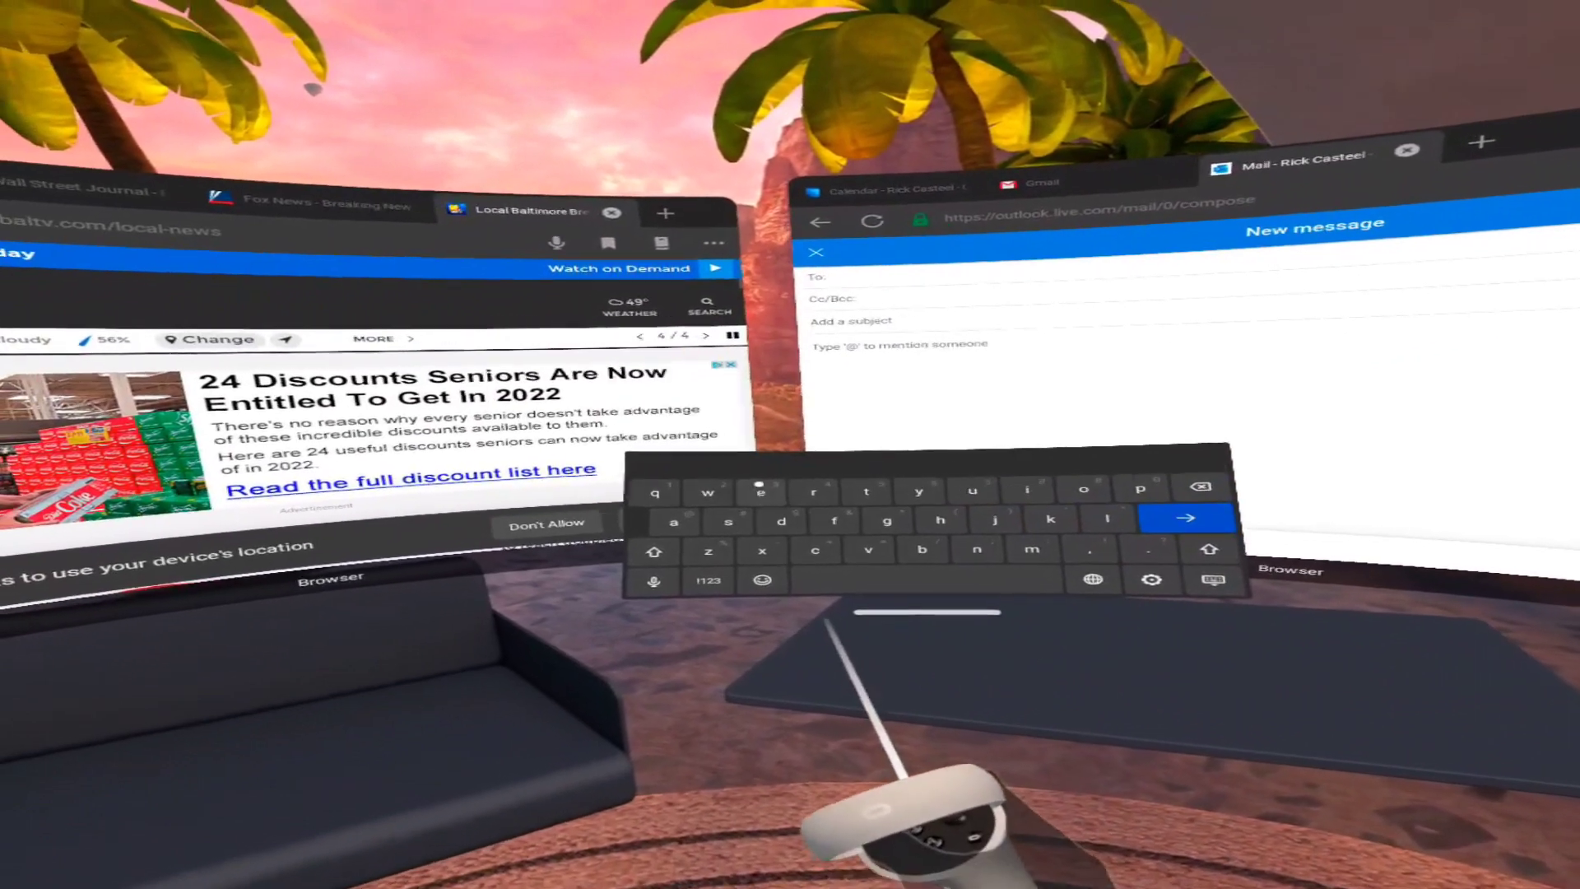
text(r)
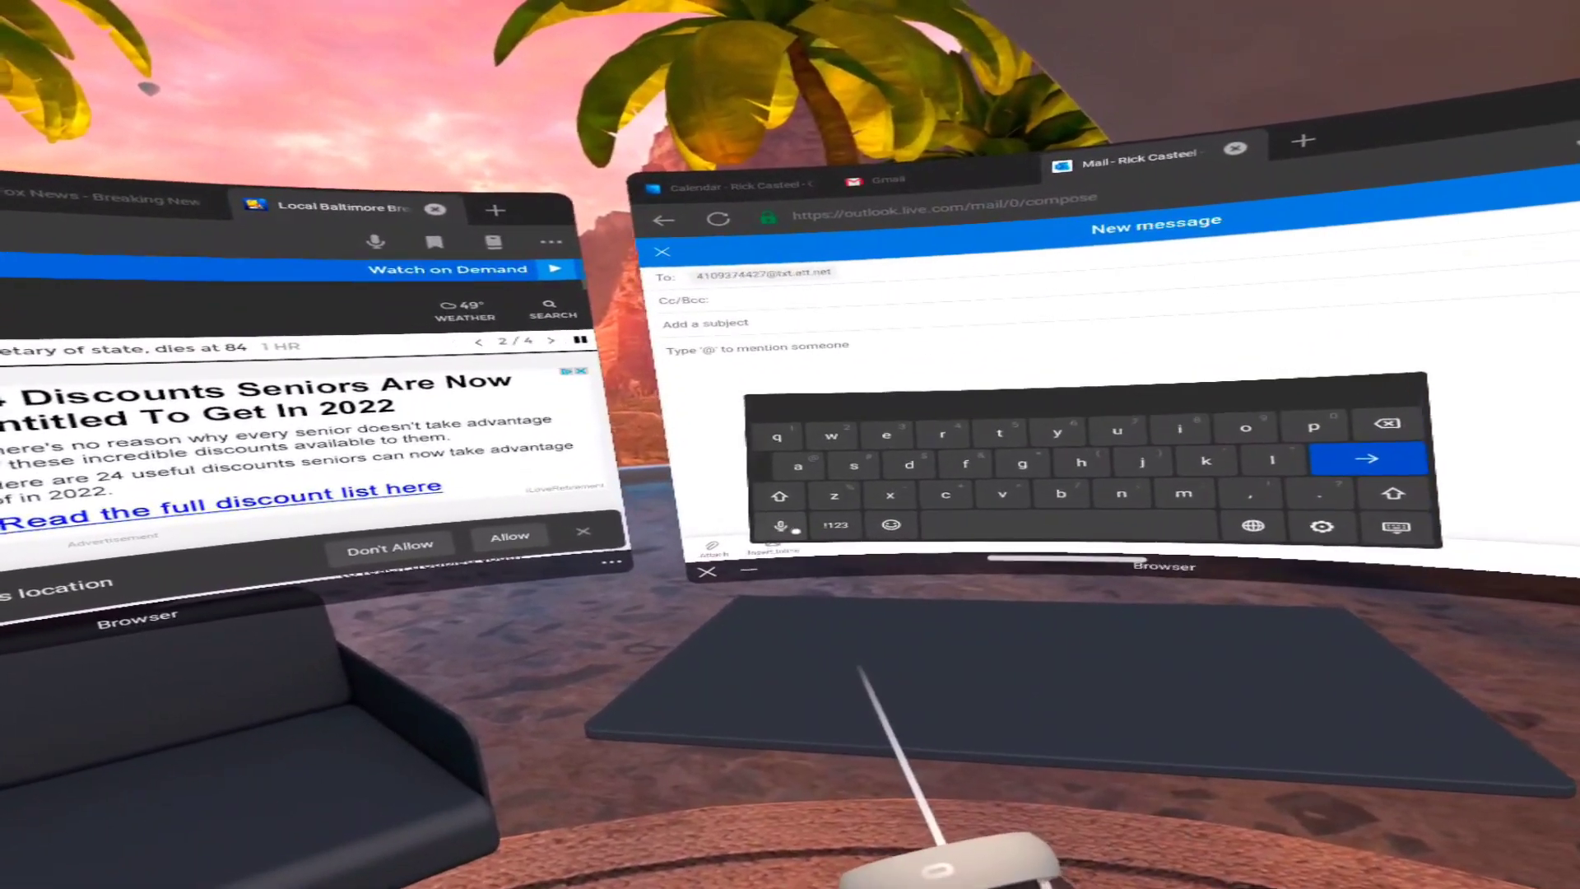
Dictate subject 'This is a text test' and body 'testing to see if you get this message'.
click(795, 531)
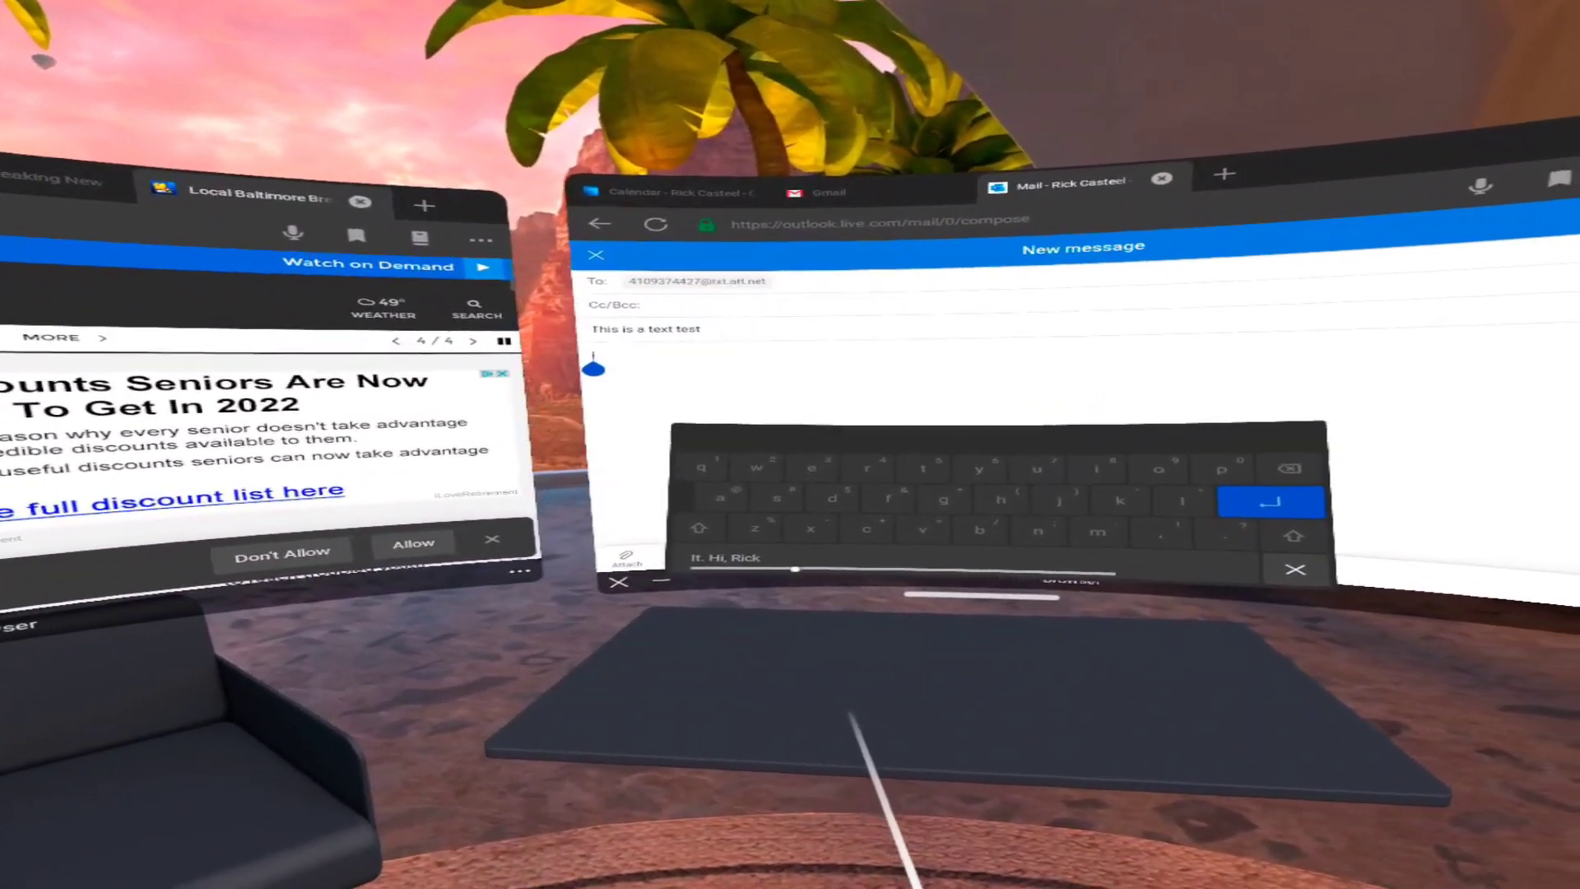
text(testing to see if you get thi)
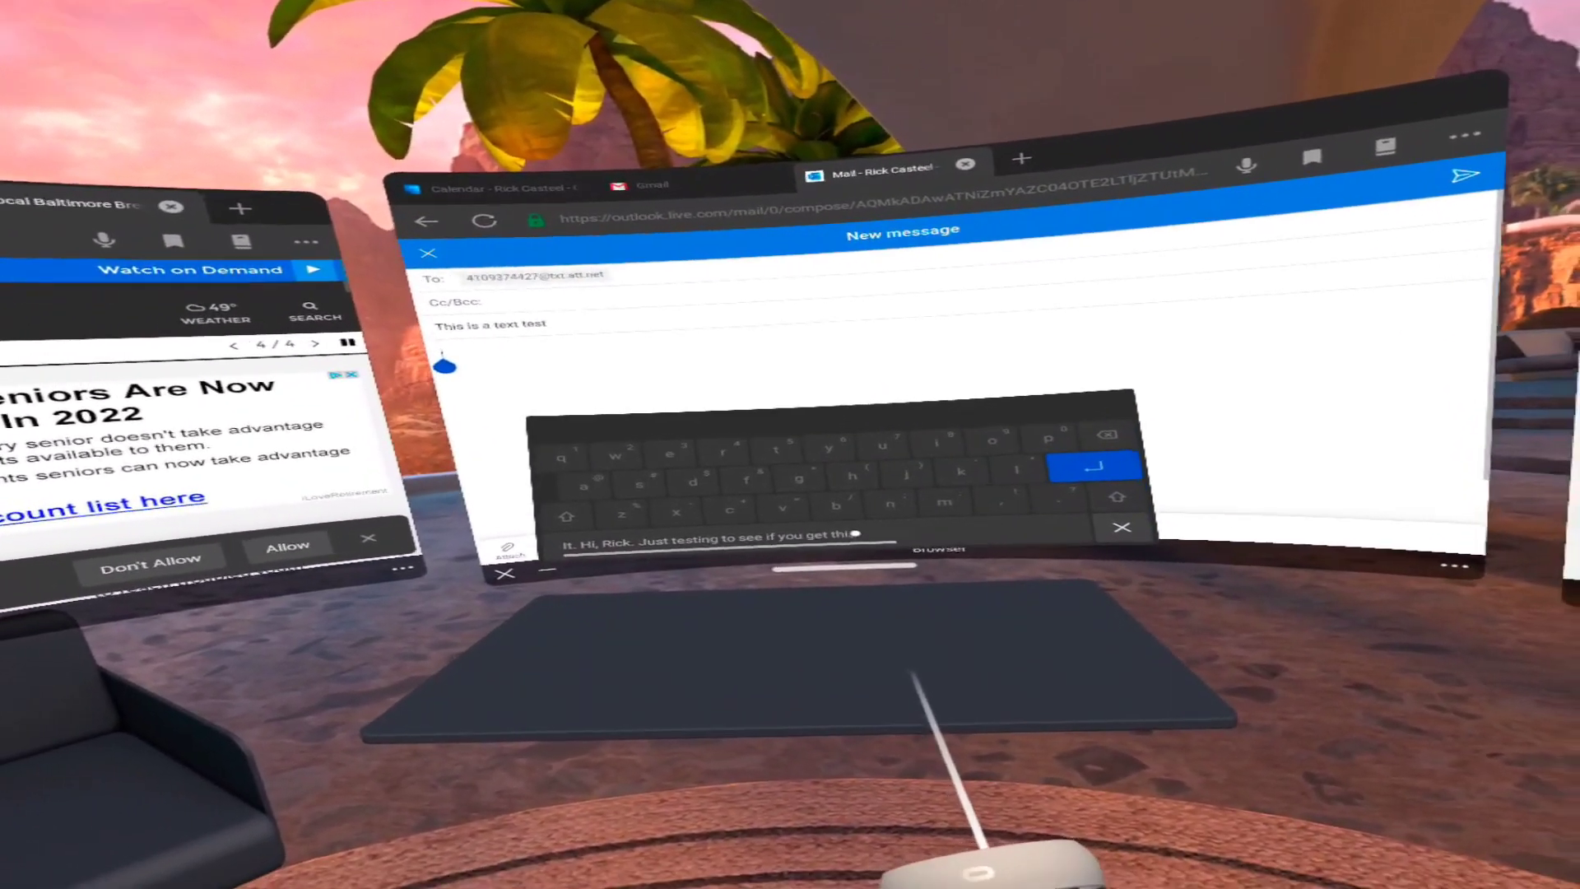
text(s message in your headset)
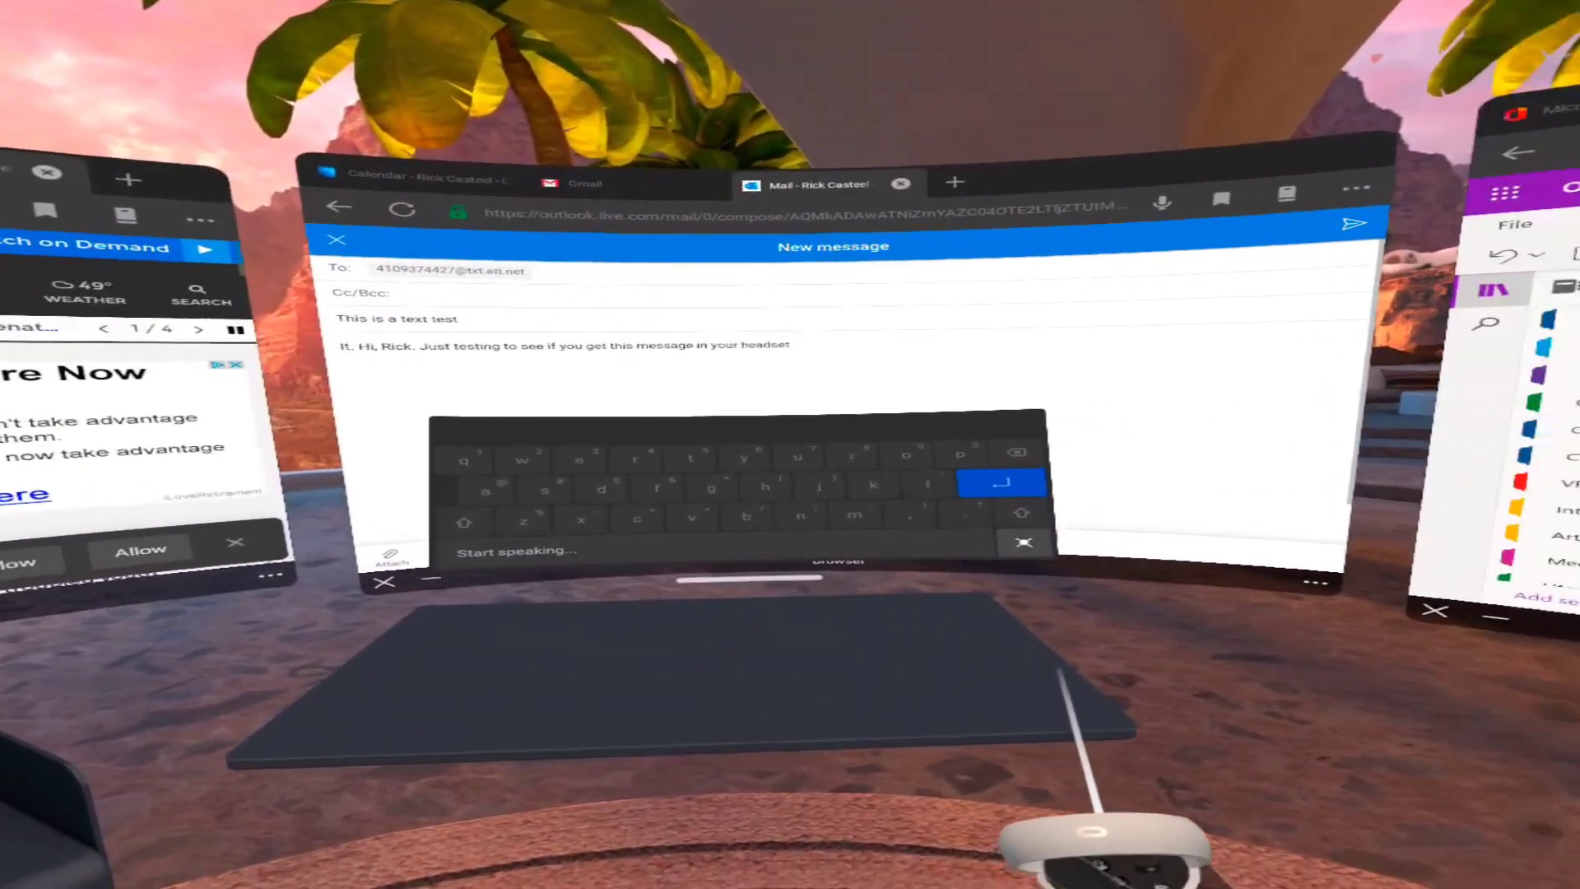
click(1385, 614)
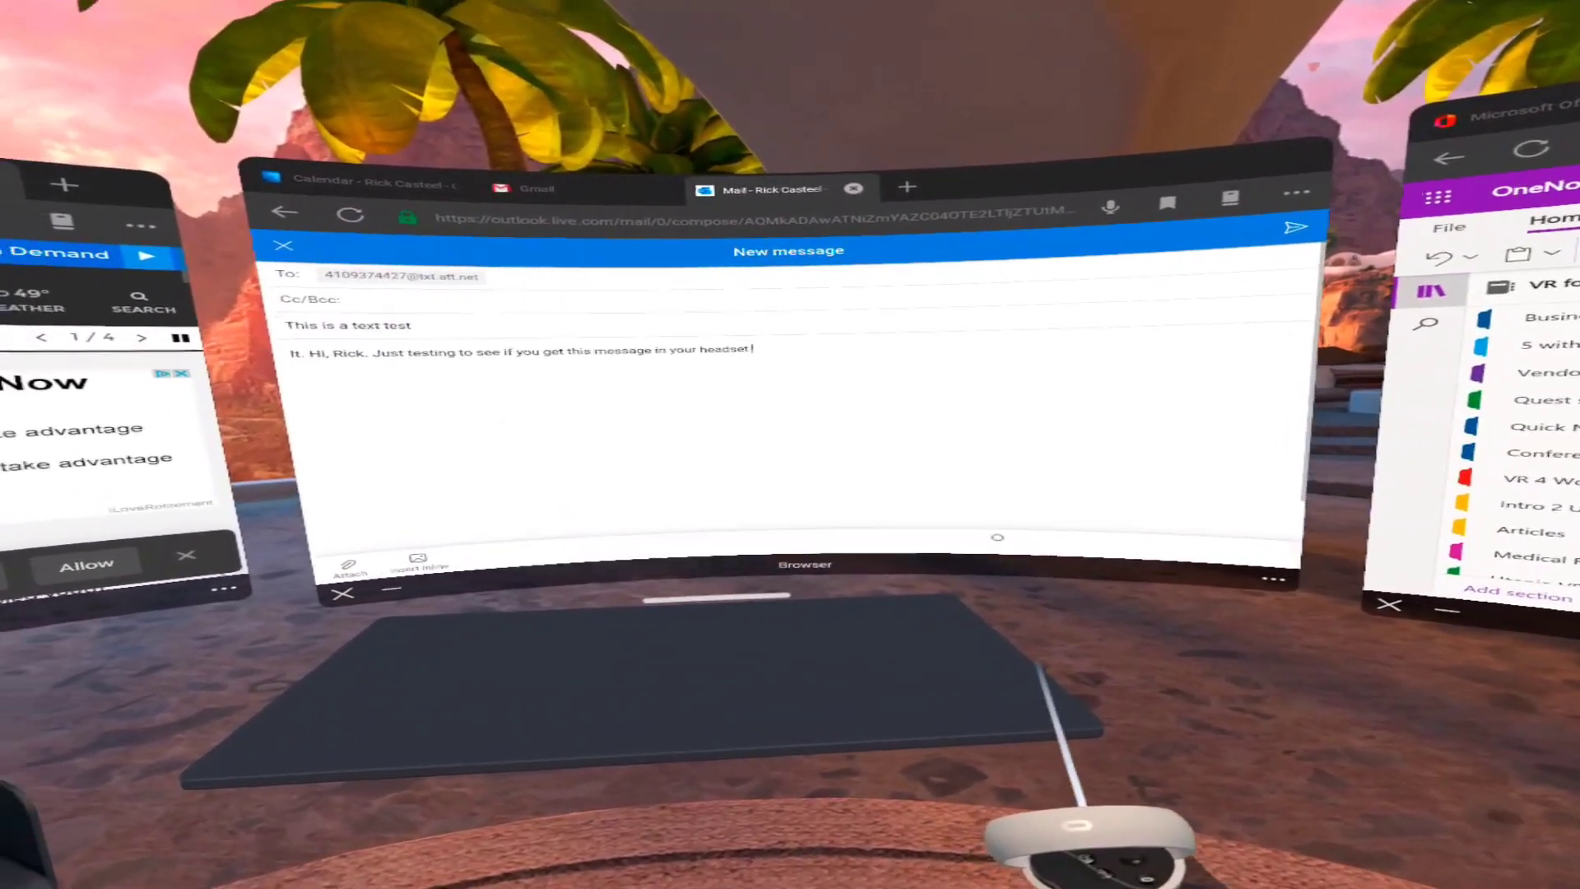
Send the Outlook email to the phone's text-message address.
click(998, 536)
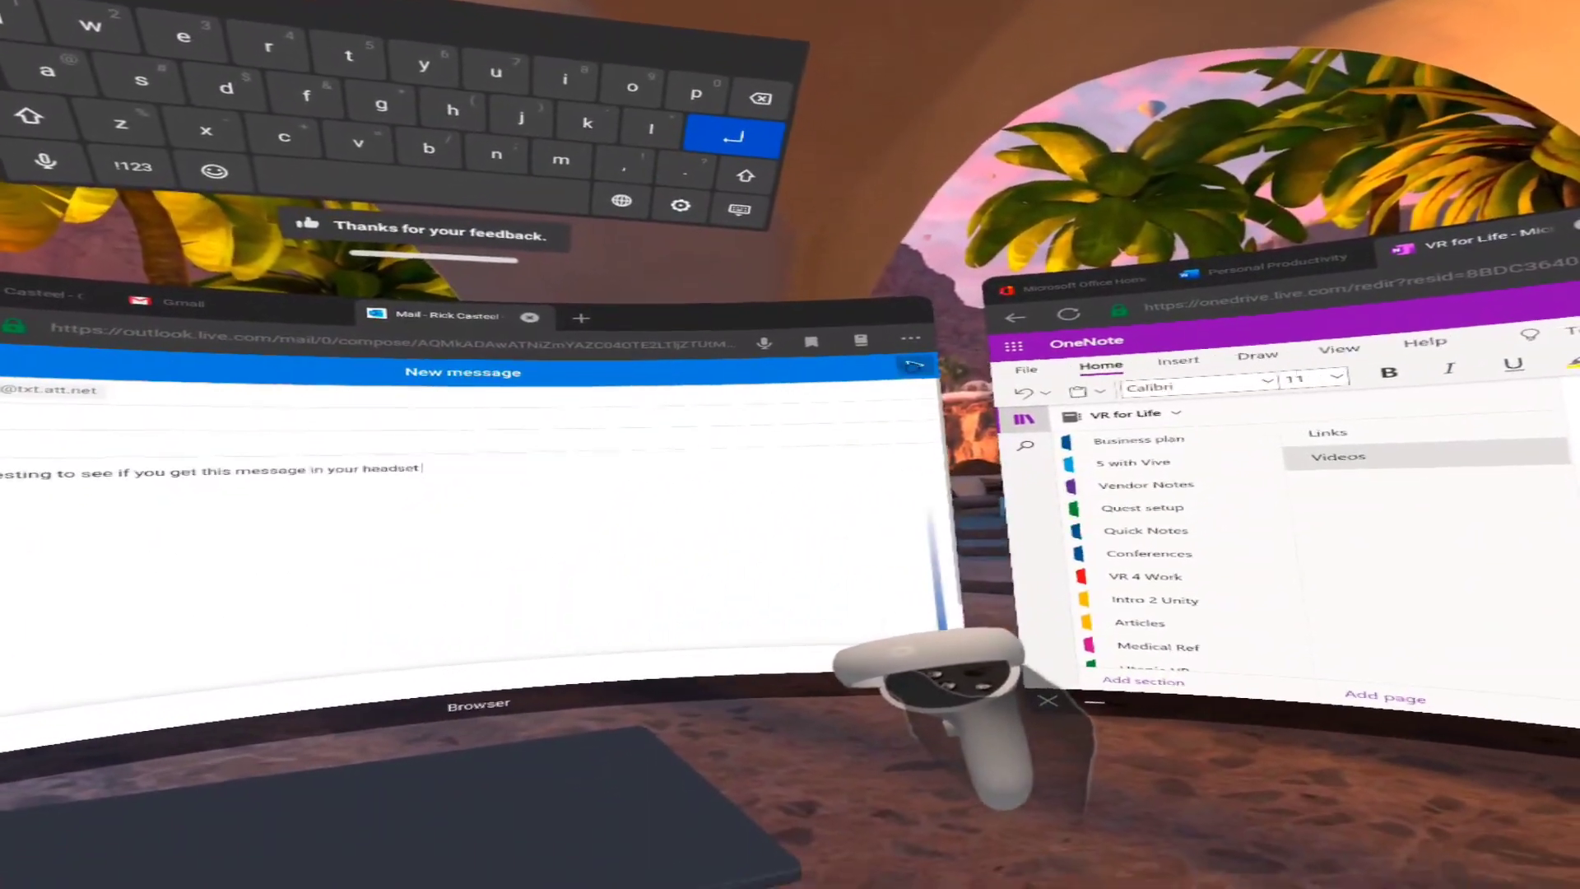
click(913, 364)
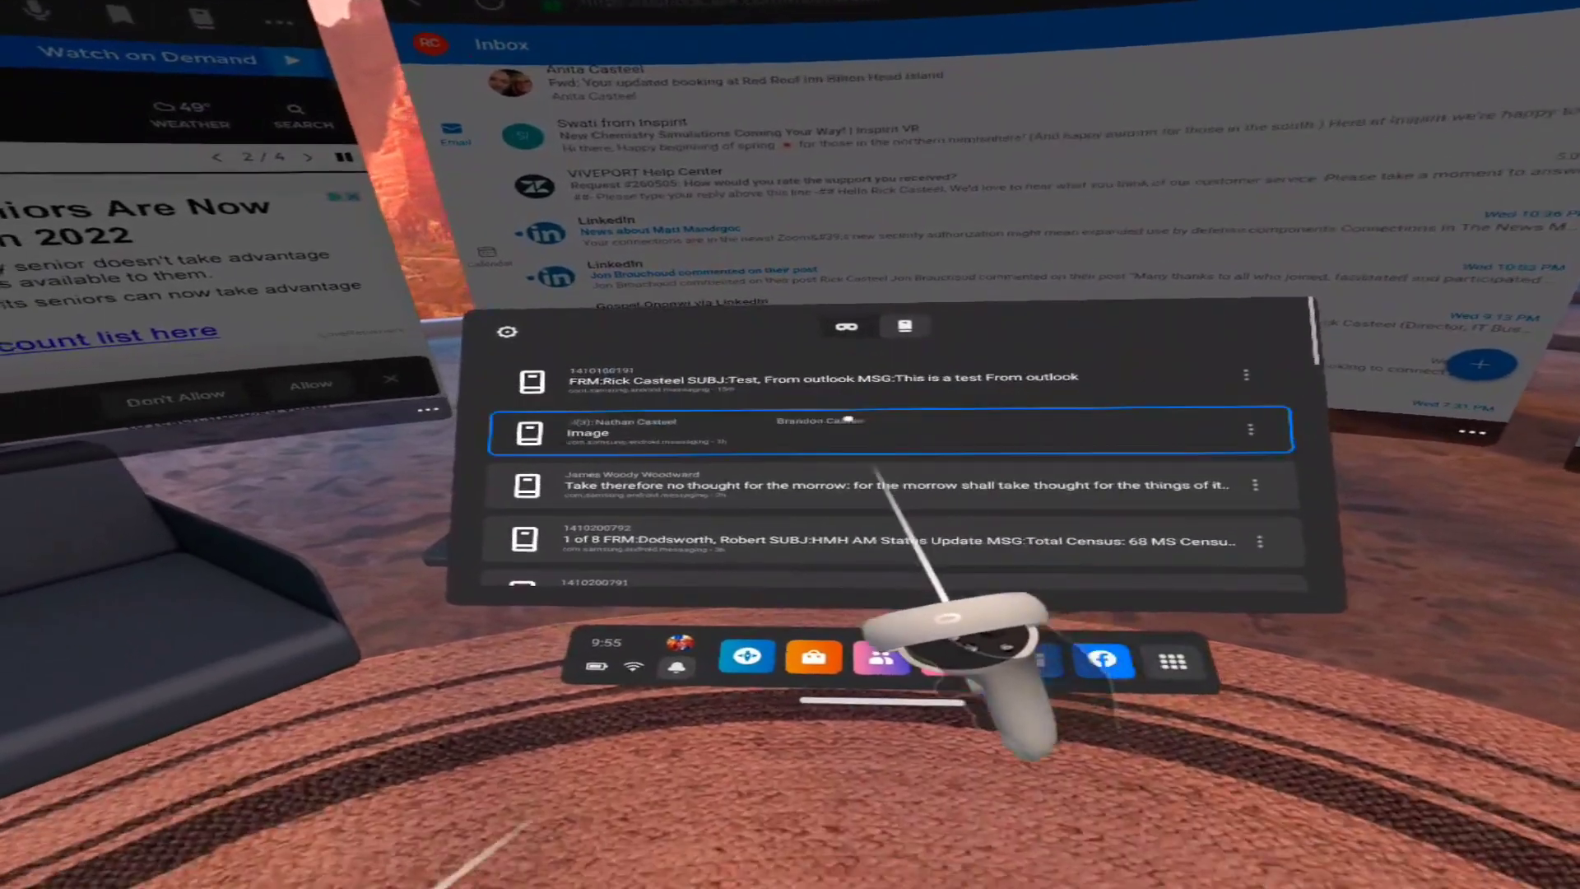
Dismiss the phone notifications panel to reveal the OneNote Videos checklist beside the Outlook inbox.
click(677, 666)
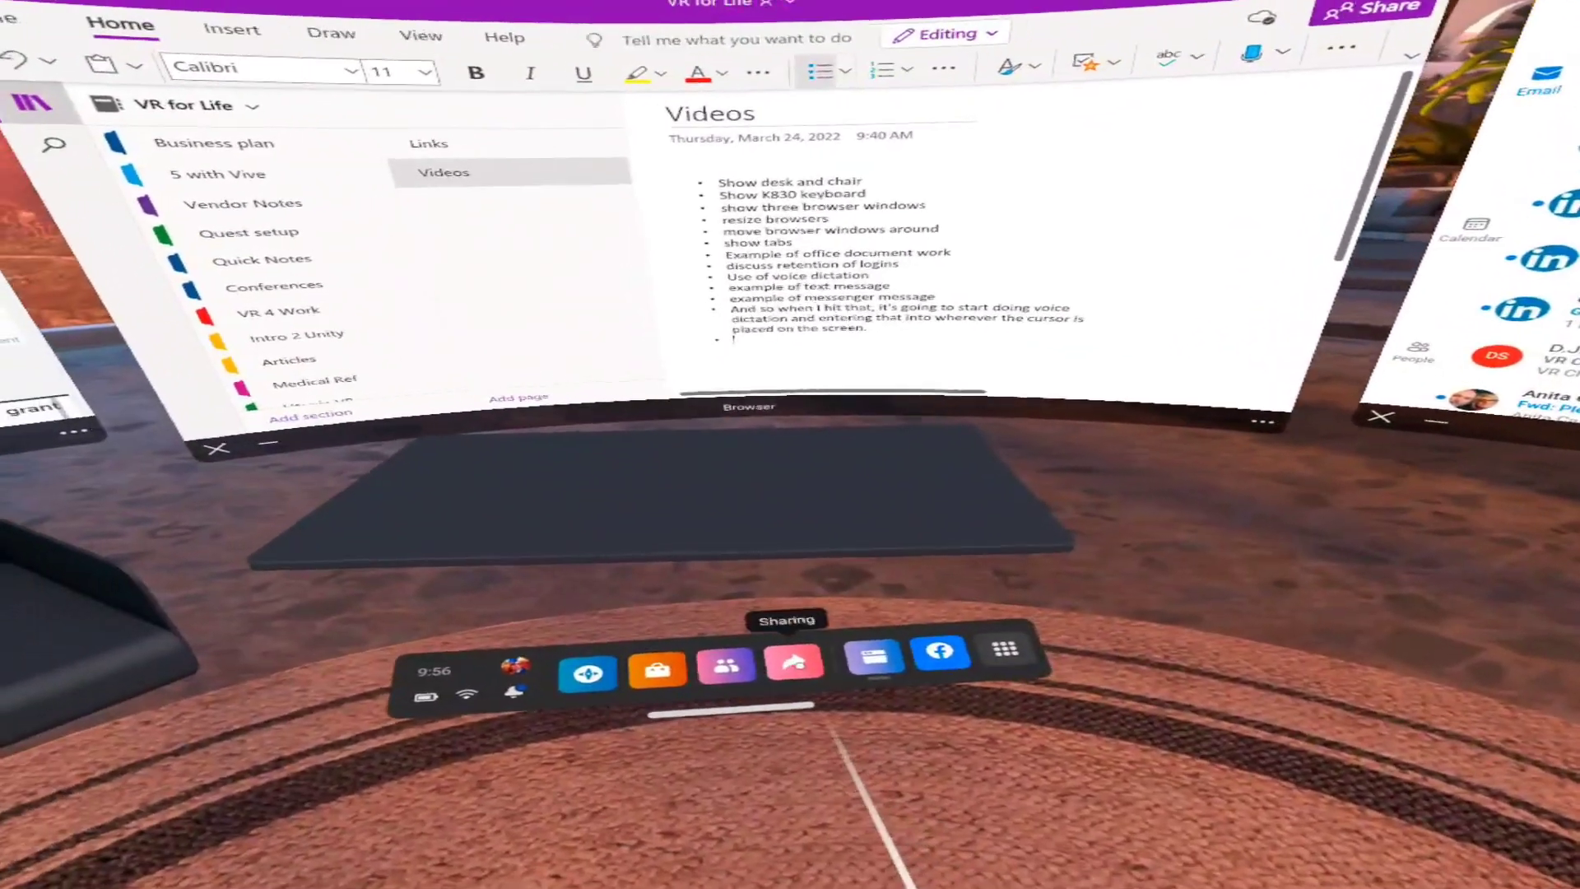
click(764, 652)
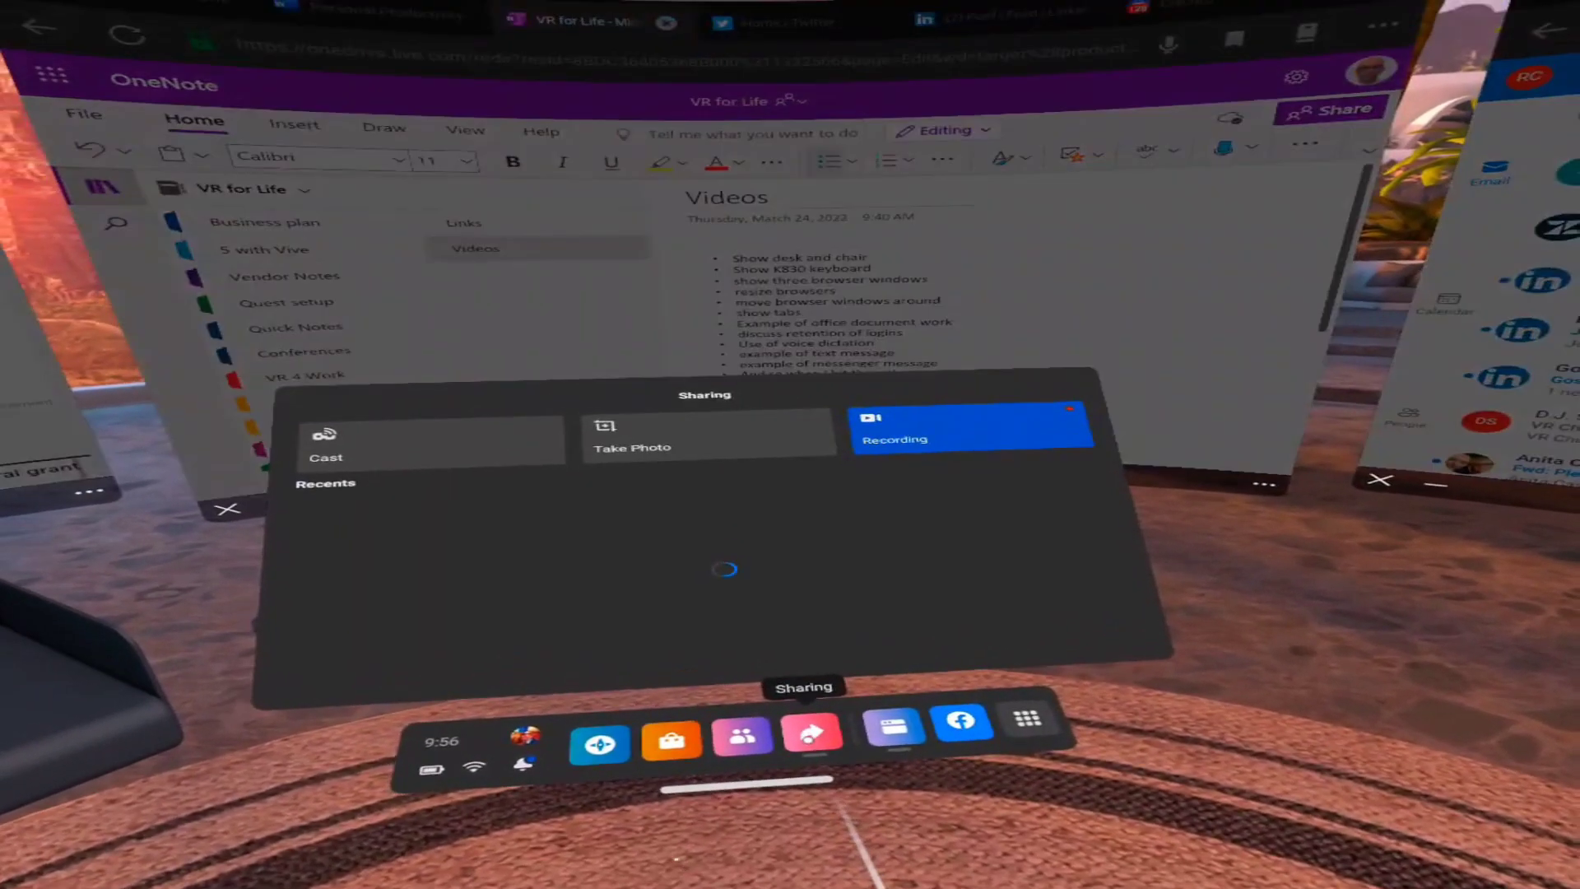